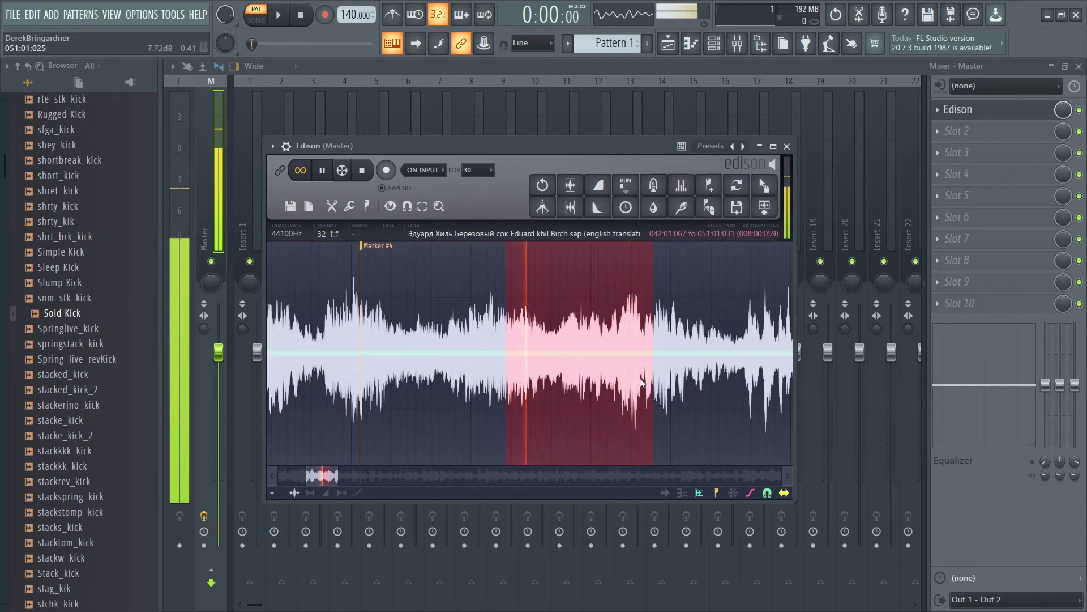
Mark the end of the current eight-bar selection in Edison and extend the selection onward from the next section.
click(709, 185)
drag(658, 374, 784, 385)
scroll(610, 385, up, 2)
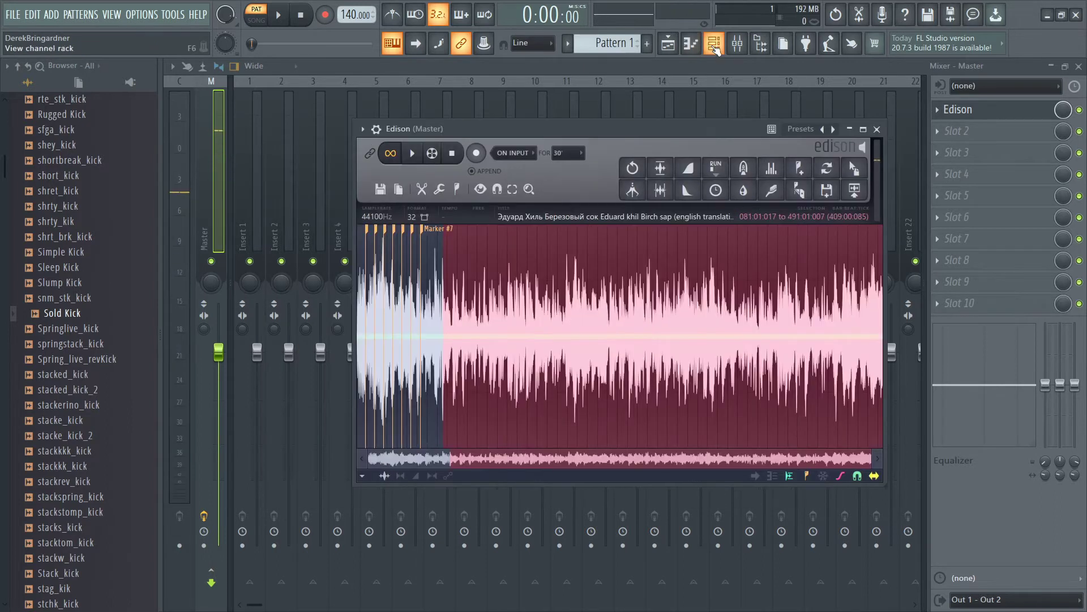
Load the marked eight-bar sample regions from Edison onto FPC pads 1 through 6, starting with the Marker #1 region.
click(714, 45)
click(328, 186)
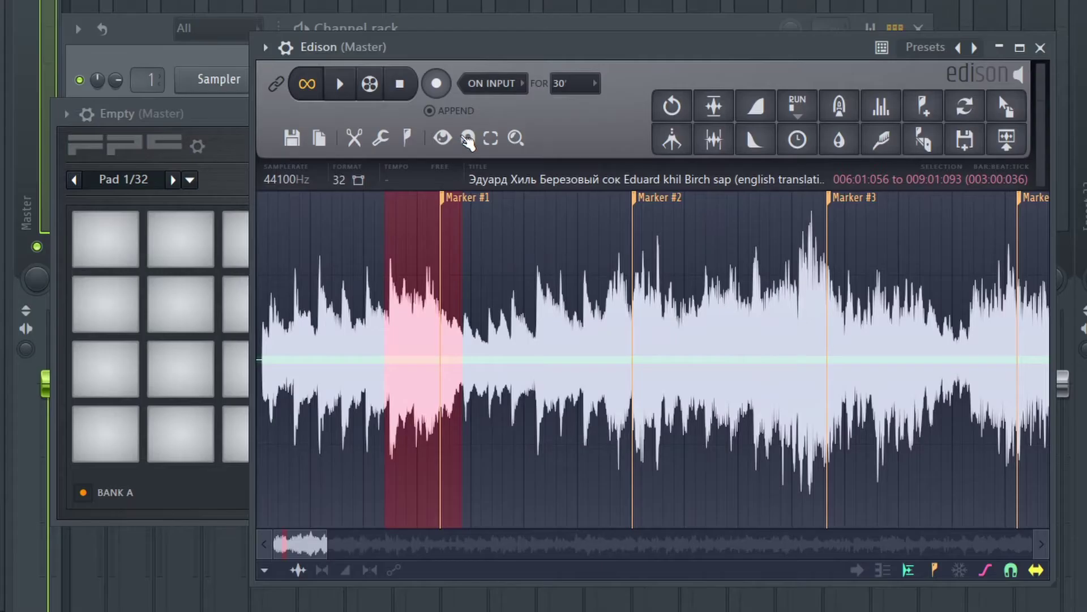
click(497, 189)
click(484, 190)
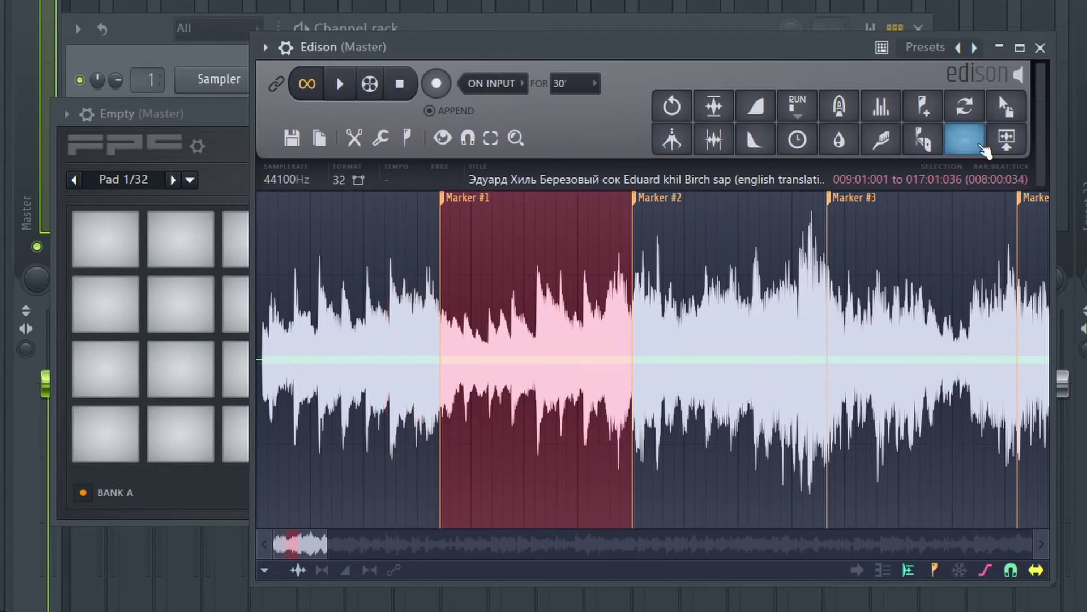
drag(1006, 106, 110, 433)
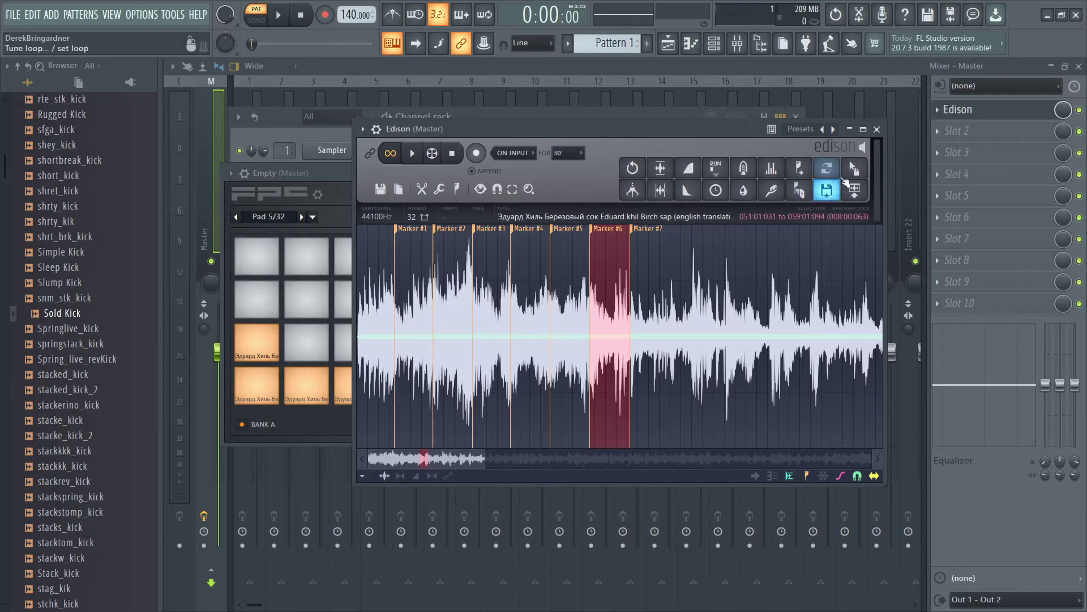
drag(854, 191, 510, 251)
drag(308, 337, 308, 339)
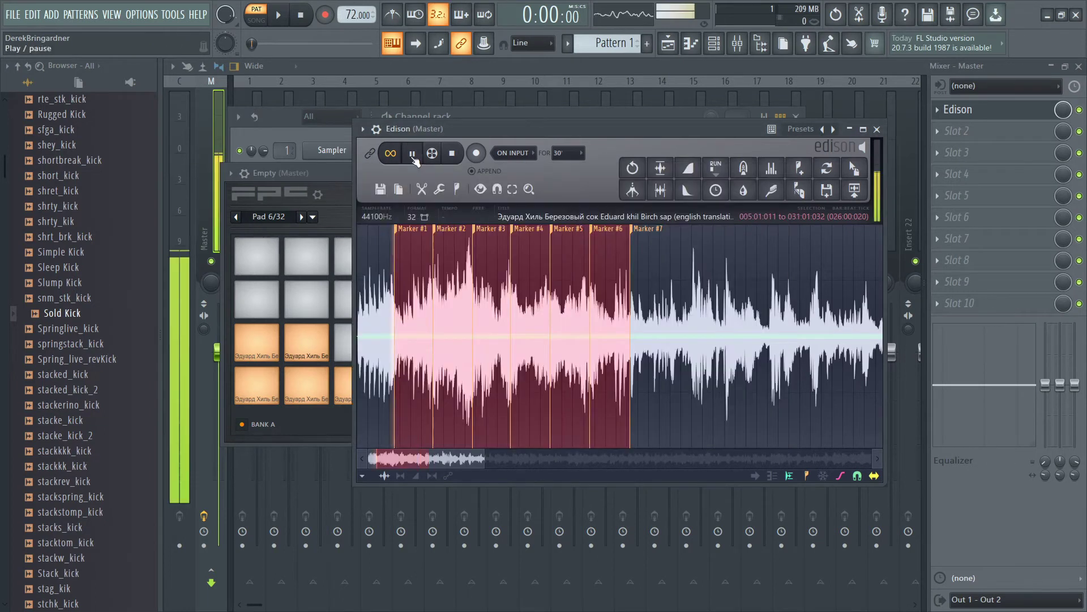
Tap along to the playing sample in the Tempo tapper to set the project tempo to 67 BPM.
right_click(361, 18)
click(487, 23)
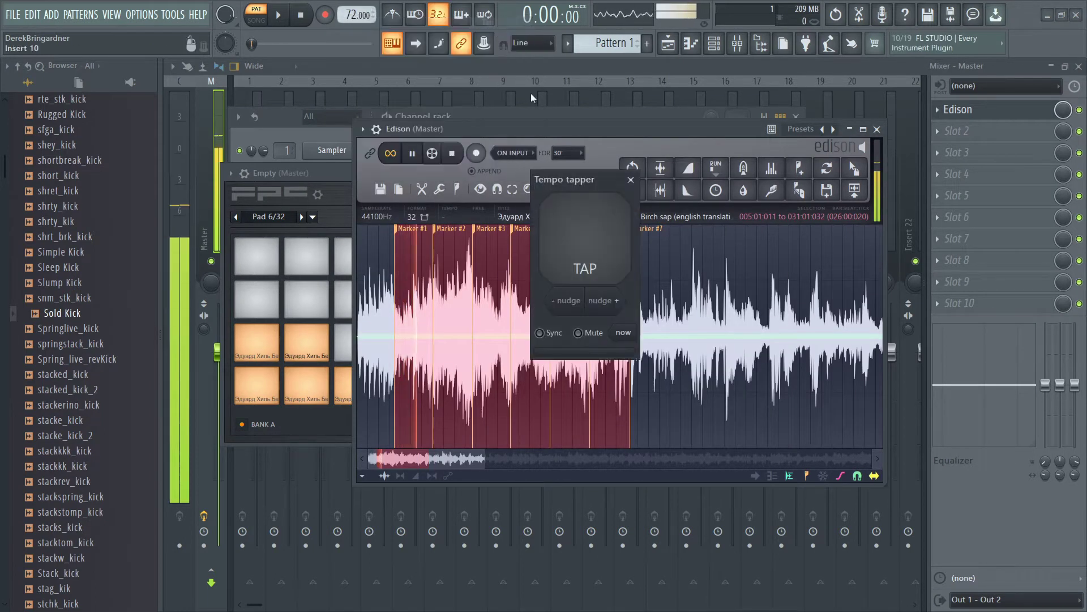
click(609, 236)
click(609, 236)
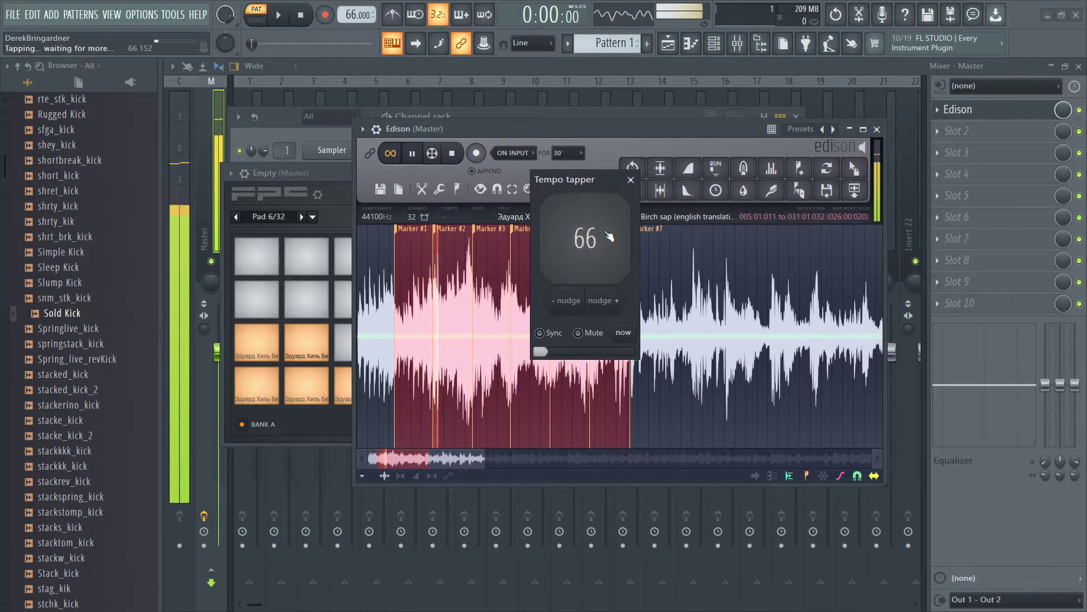
click(609, 236)
click(609, 236)
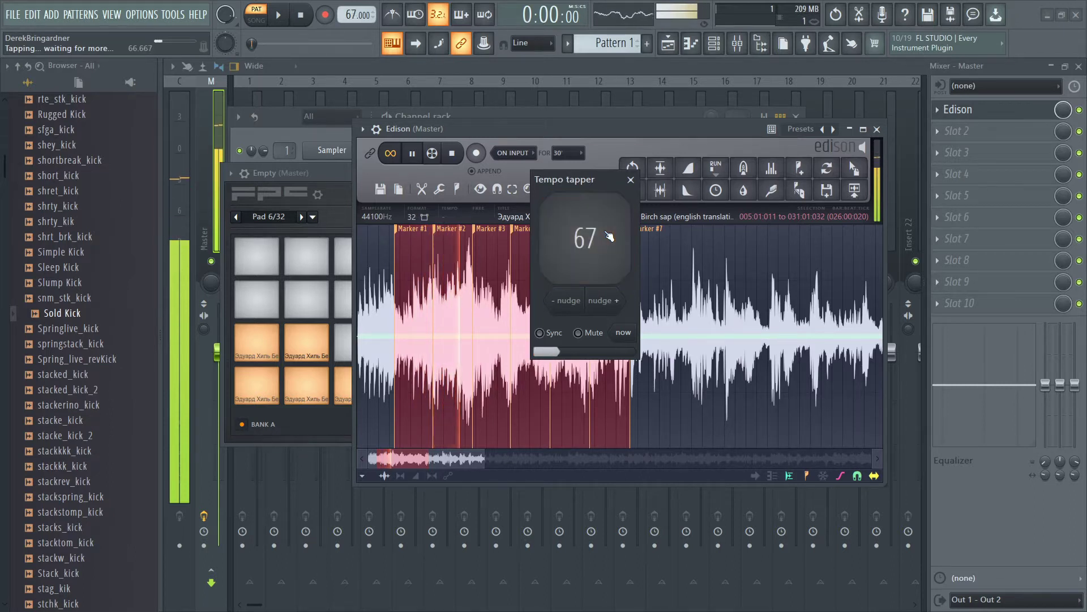
click(609, 236)
click(610, 236)
click(609, 235)
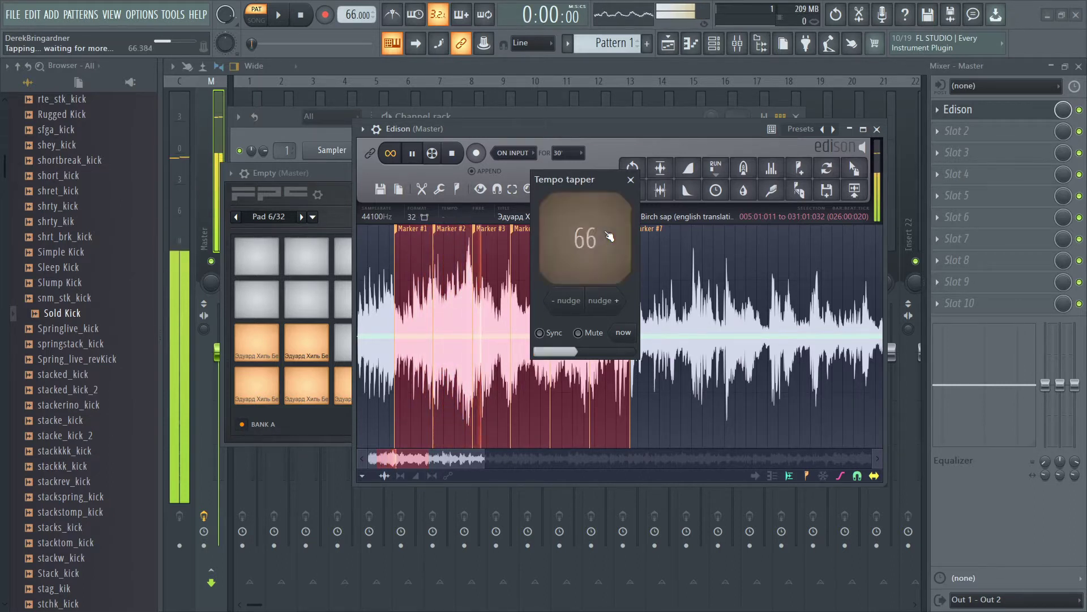
click(609, 236)
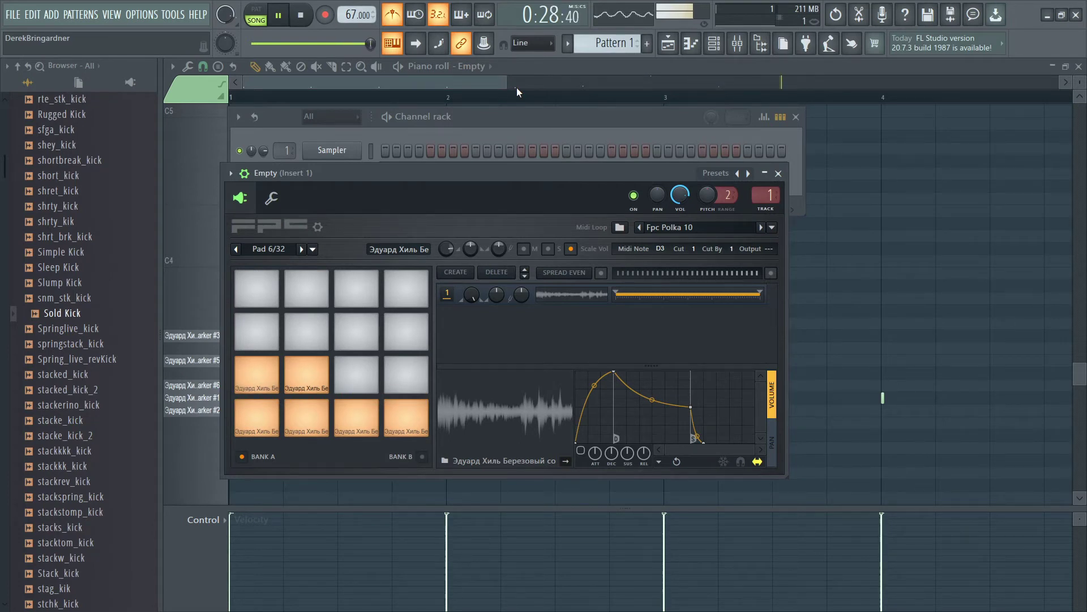
Play the song and add Fruity Parametric EQ 2 to slot 1 of mixer track Insert 1.
key(space)
click(737, 45)
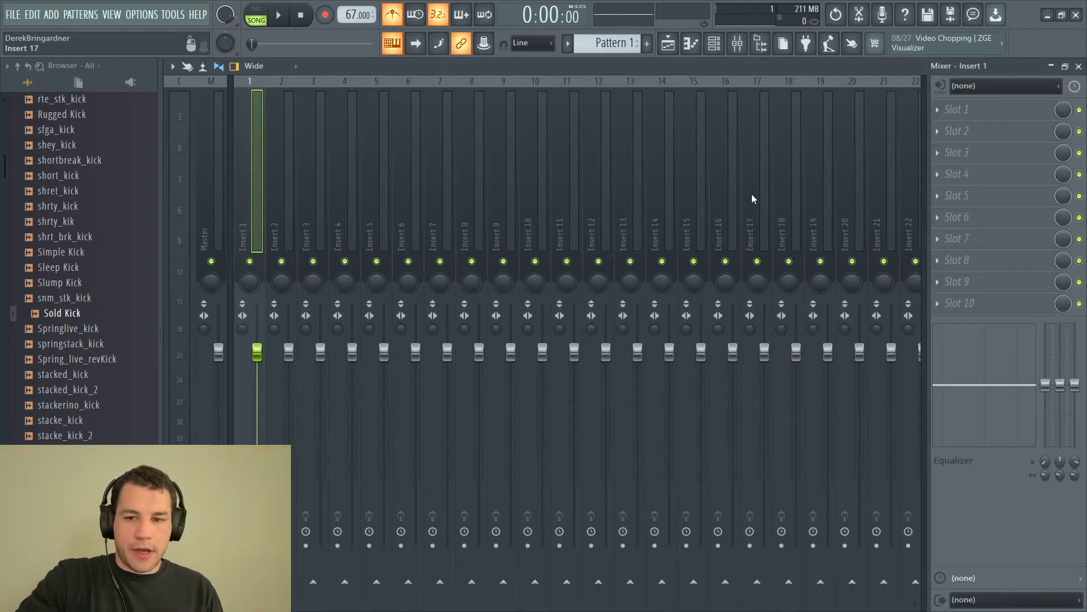
key(space)
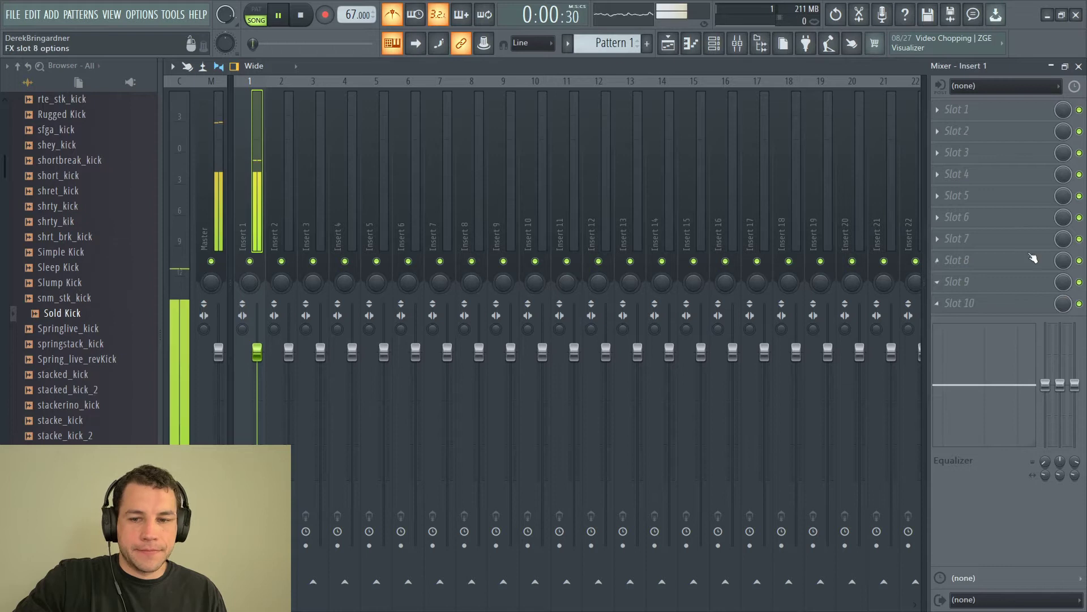
click(988, 120)
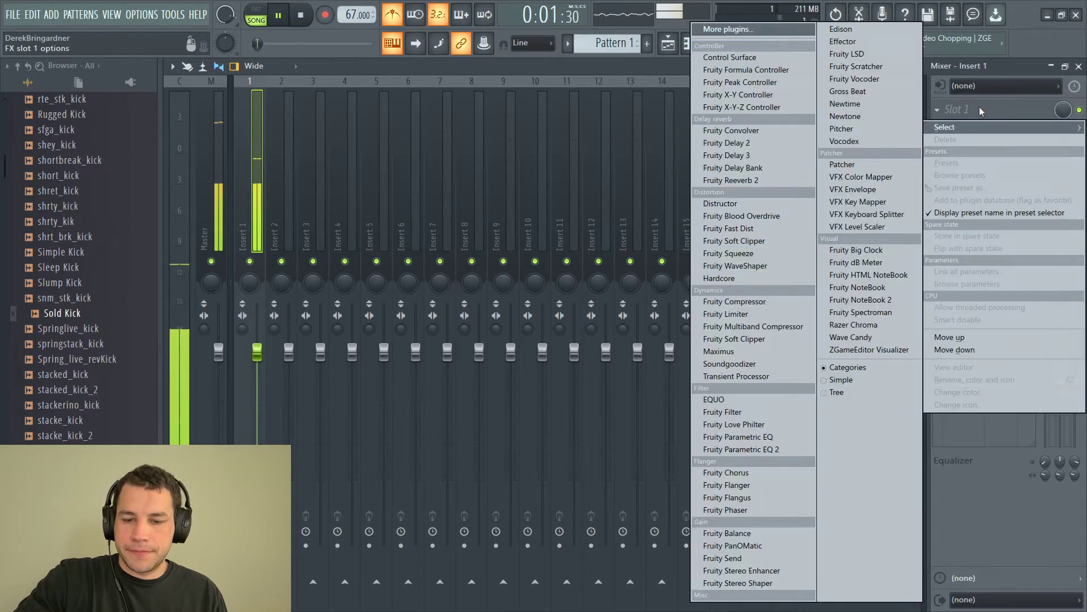
click(737, 449)
Apply the "20Hz + 18kHz cut" preset to the EQ and raise its low-cut frequency to remove the sample's bass.
click(640, 192)
click(640, 191)
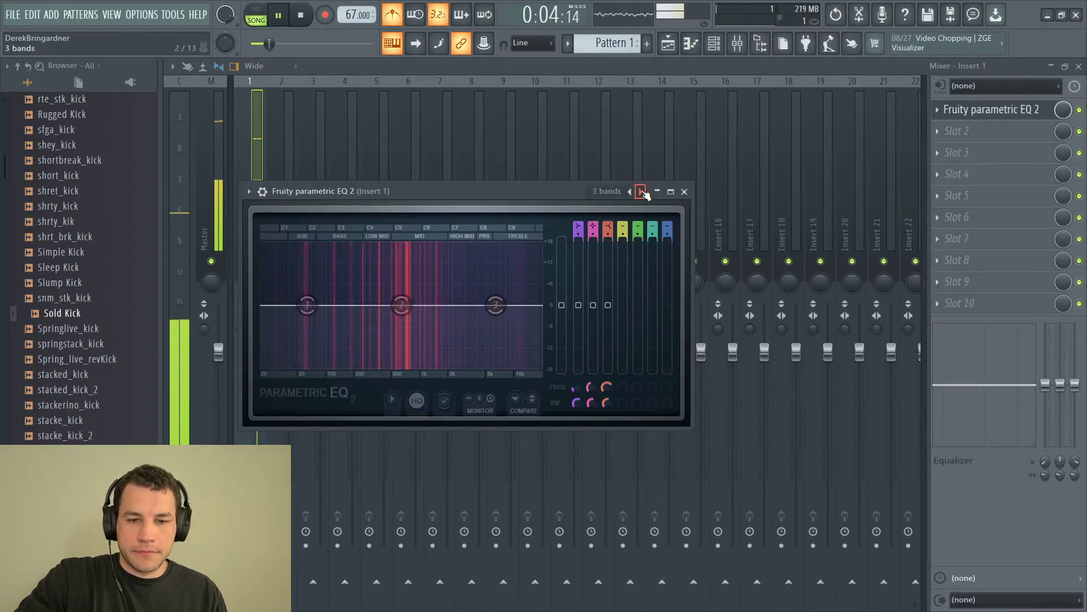
click(641, 192)
drag(574, 387, 574, 362)
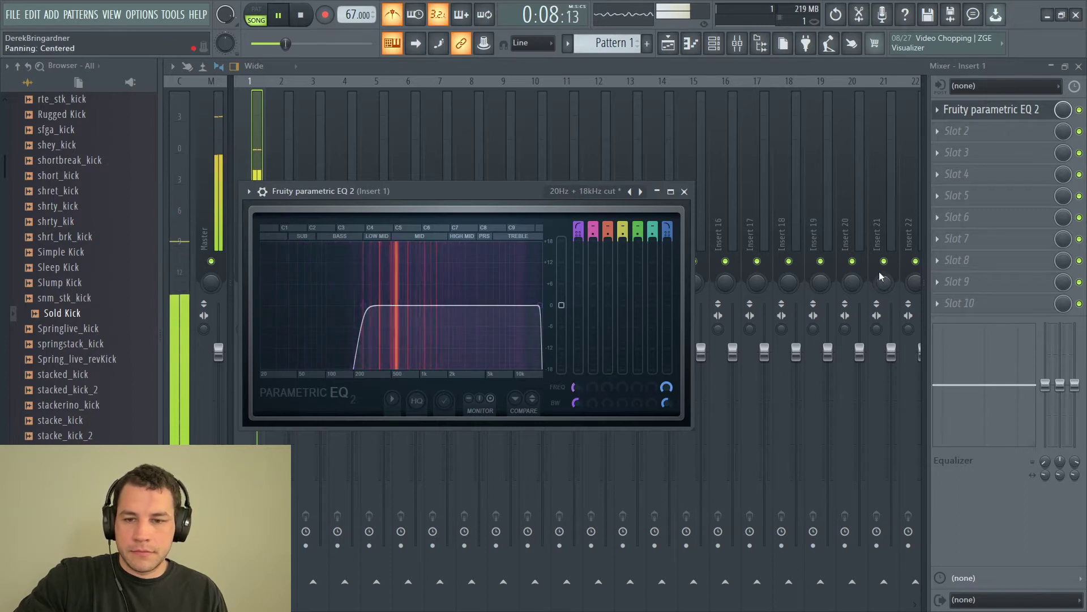
Add Maximus to slot 2 of Insert 1 and apply its "Lo fi" preset.
click(969, 131)
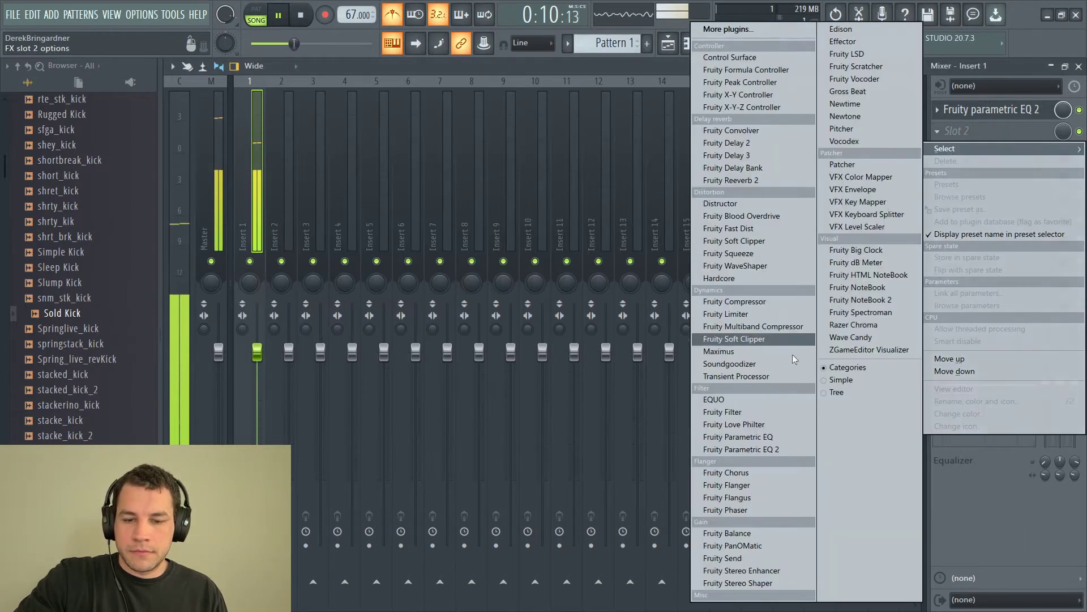
click(733, 352)
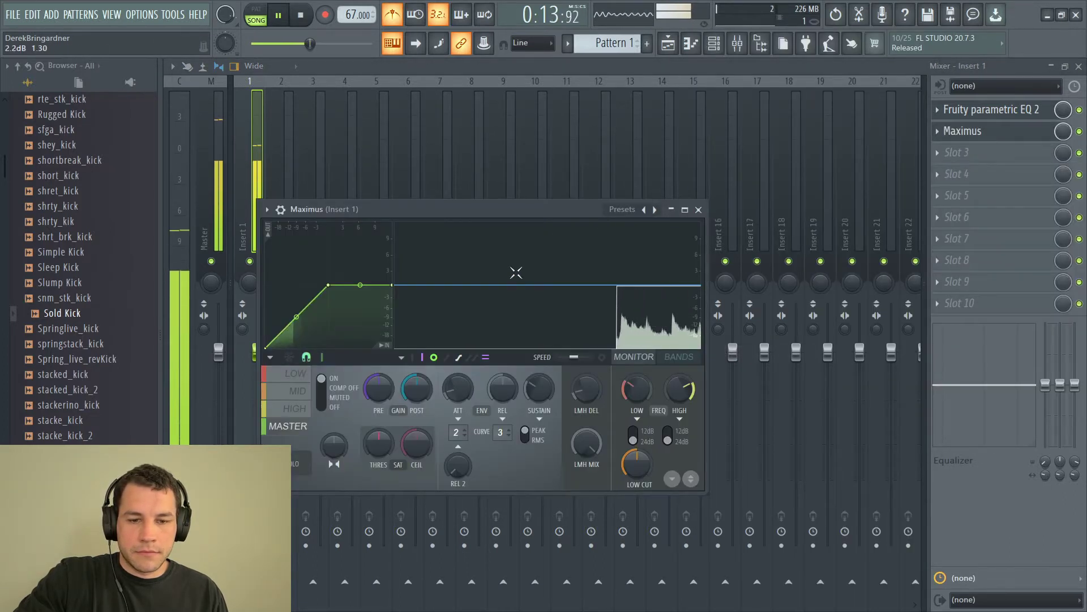
click(655, 210)
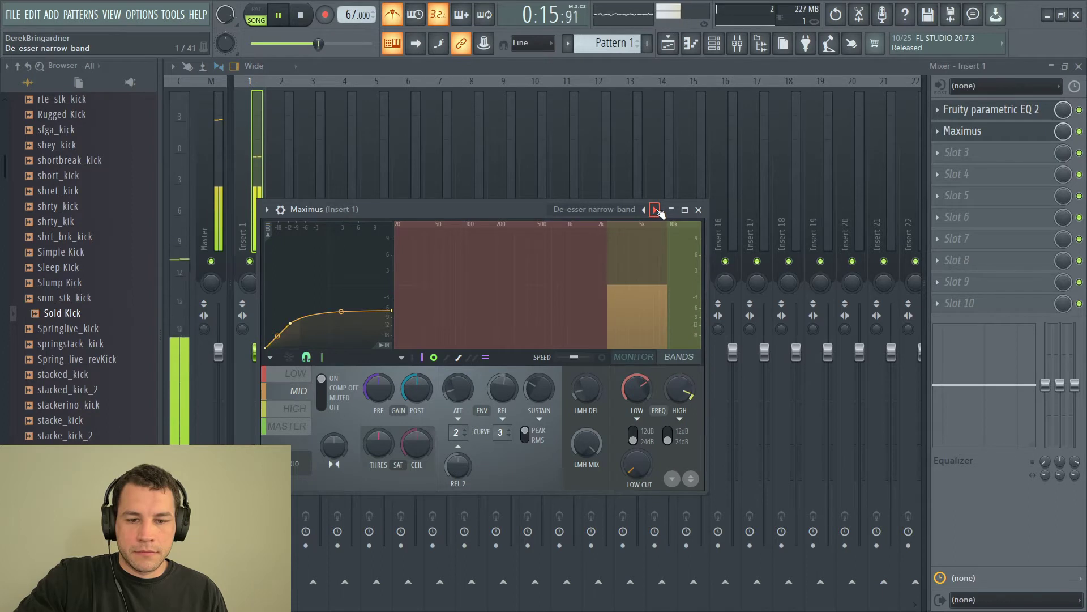
right_click(657, 210)
click(677, 147)
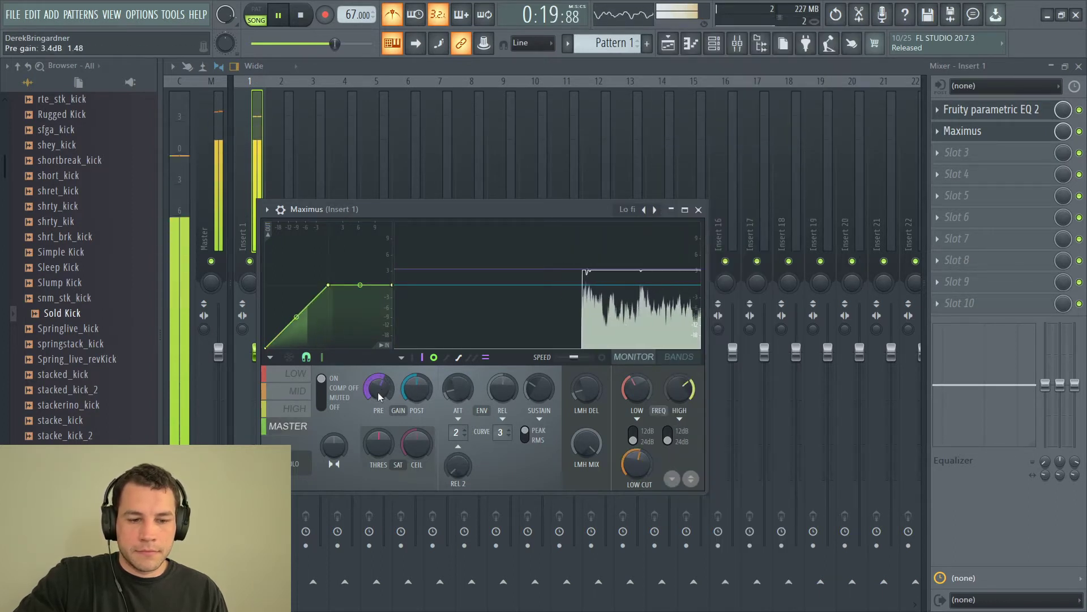
Add a second Fruity Parametric EQ 2 to slot 3 and lower its band 7 high shelf by about 12 dB.
click(997, 131)
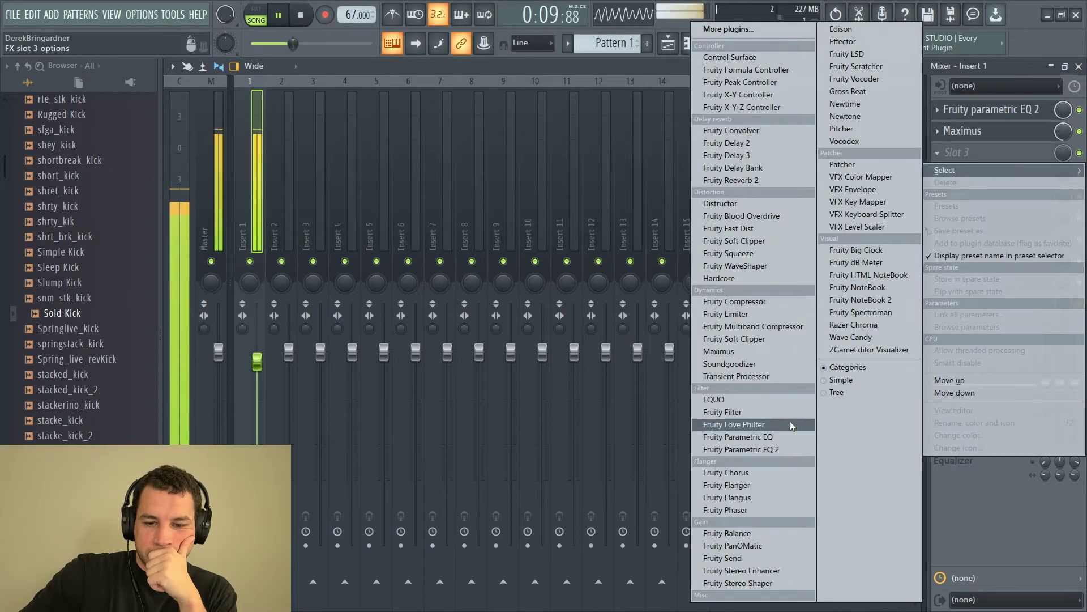
click(736, 449)
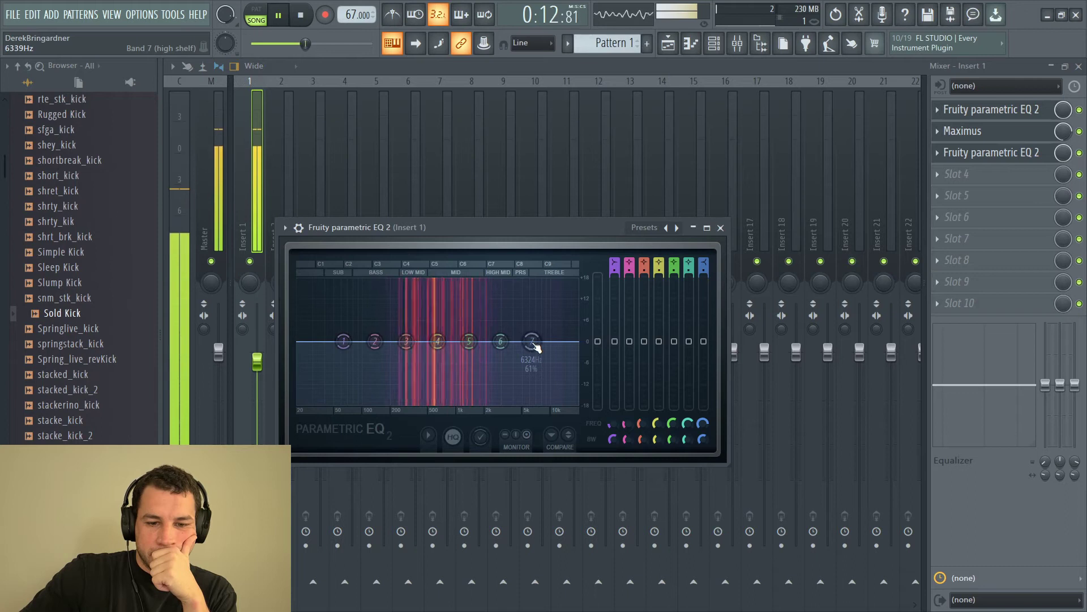
drag(535, 347, 540, 382)
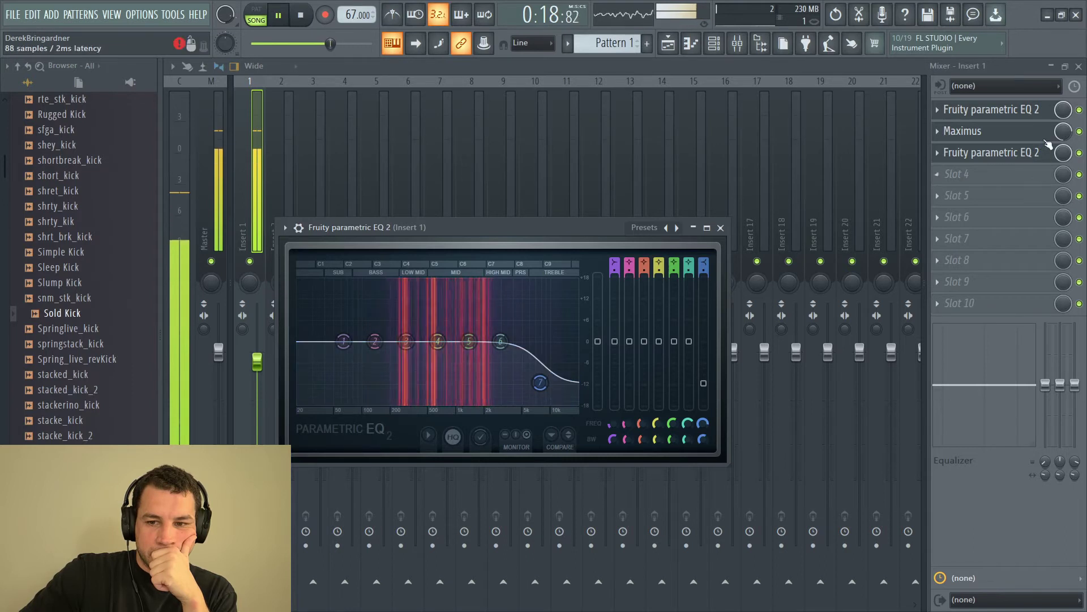
Reduce the mix level of Maximus on Insert 1 and stop playback.
drag(1063, 132, 1063, 138)
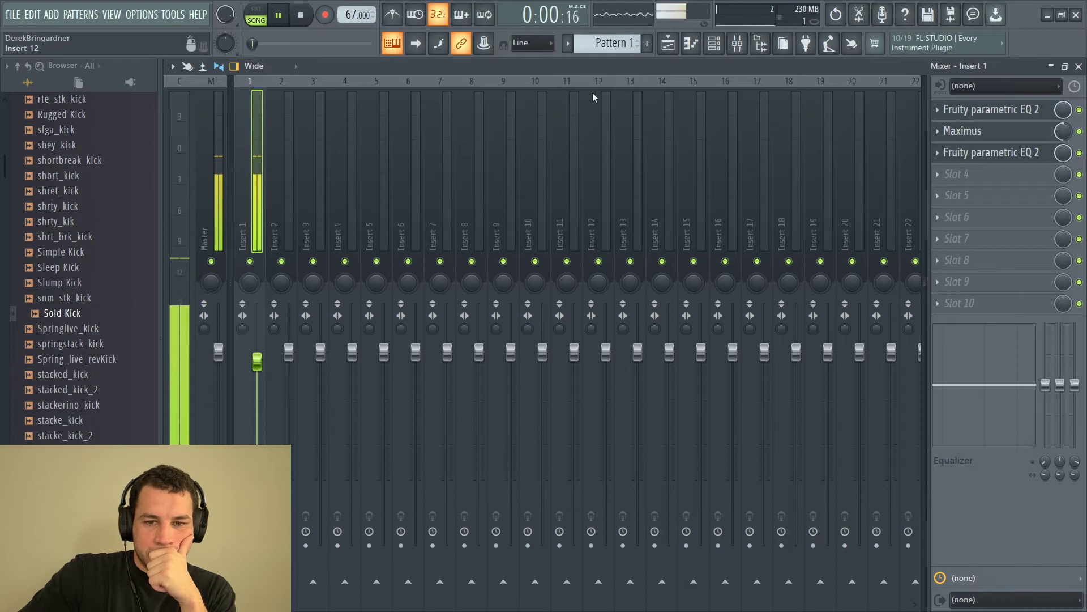
click(302, 14)
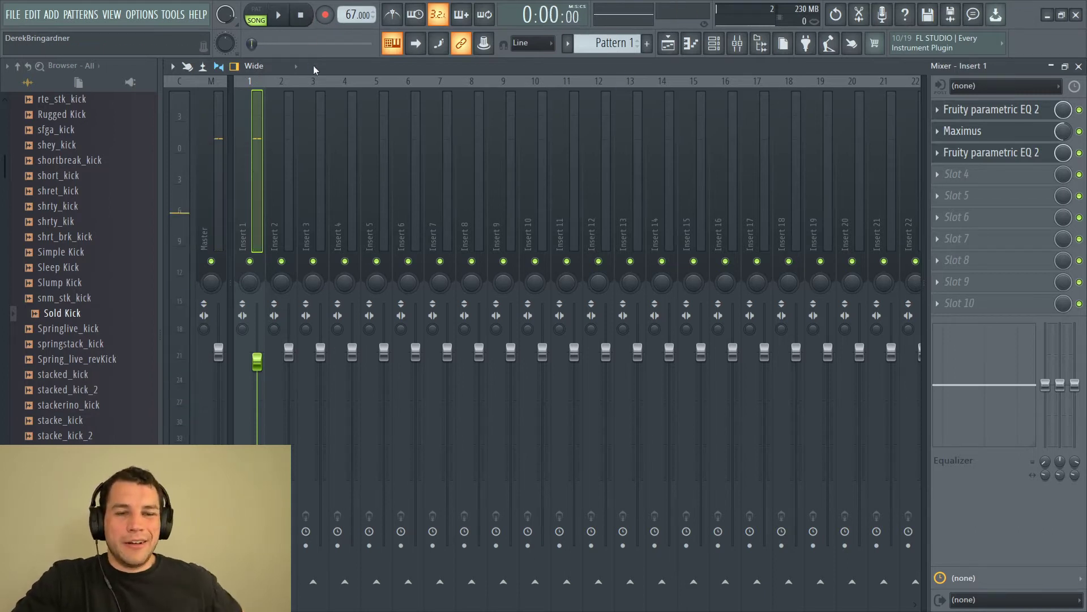
Place Pattern 3 at bar 1 of Track 3 and position the channel rack below the playlist clips for recording.
scroll(102, 260, up, 10)
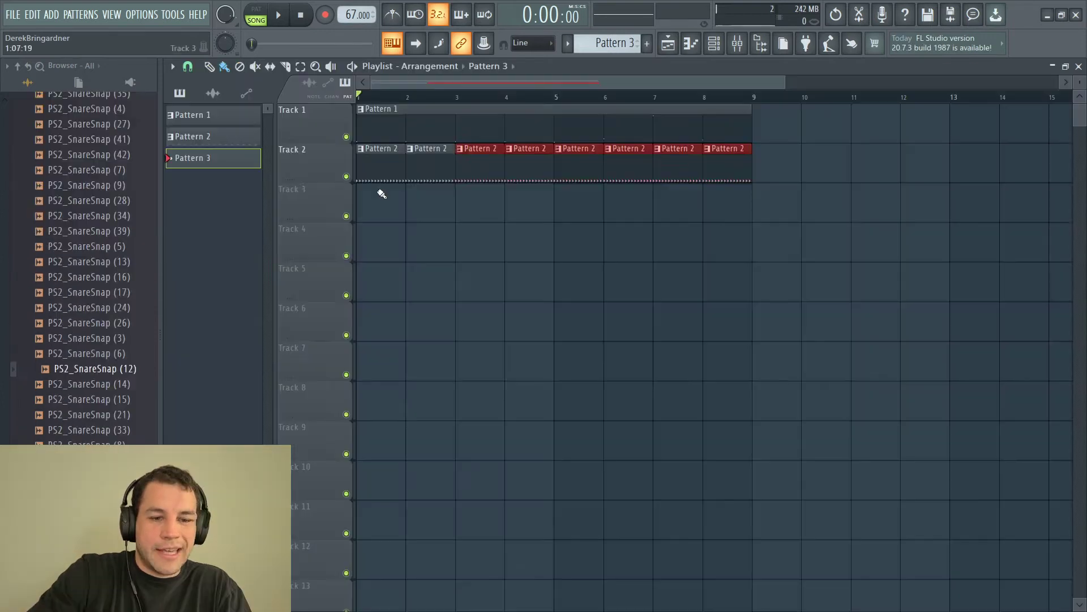
drag(398, 205, 371, 206)
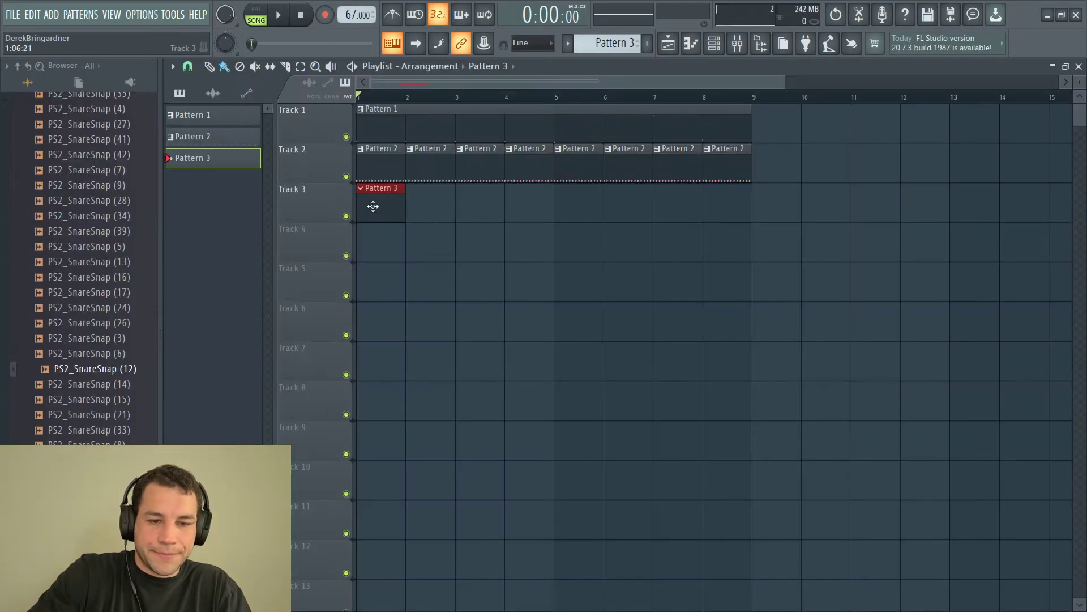
click(715, 46)
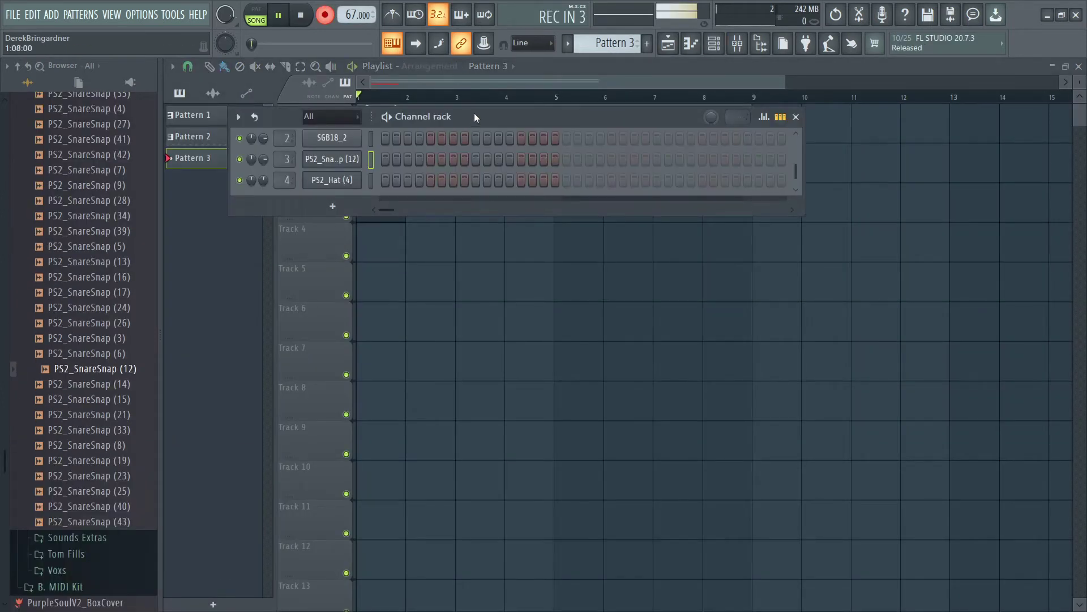
drag(475, 117, 486, 261)
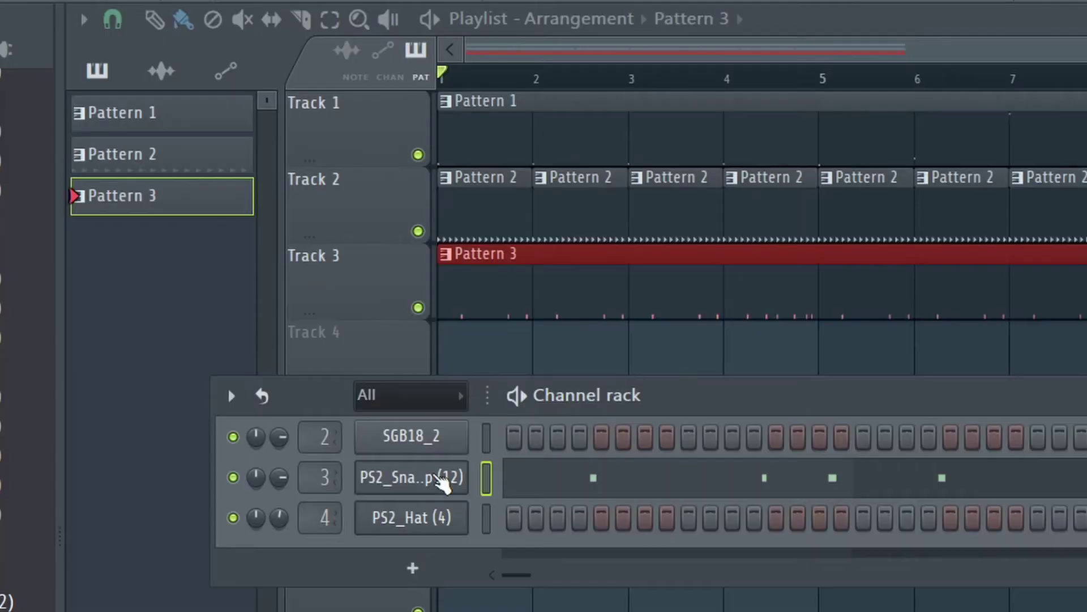
Quantize the start times of the recorded PS2_SnareSnap (12) notes in the piano roll.
right_click(343, 304)
click(412, 305)
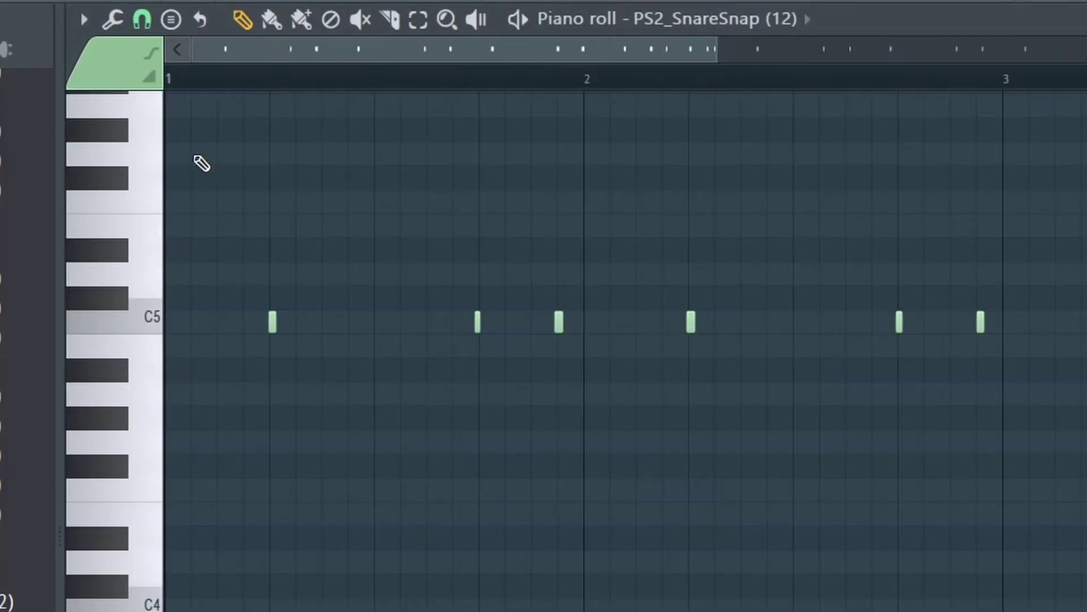
click(141, 20)
click(112, 21)
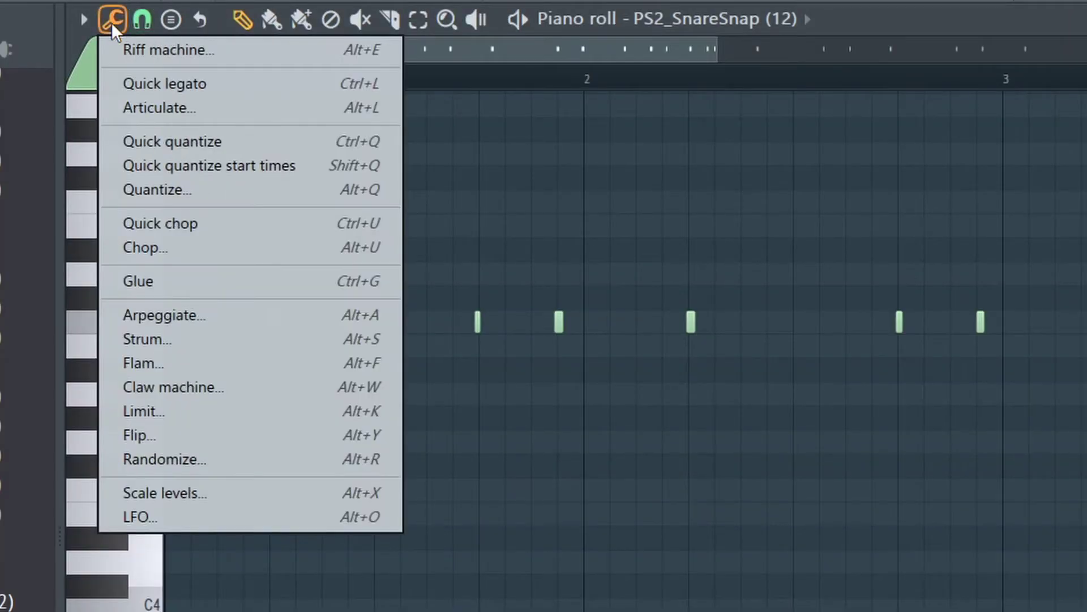
click(187, 164)
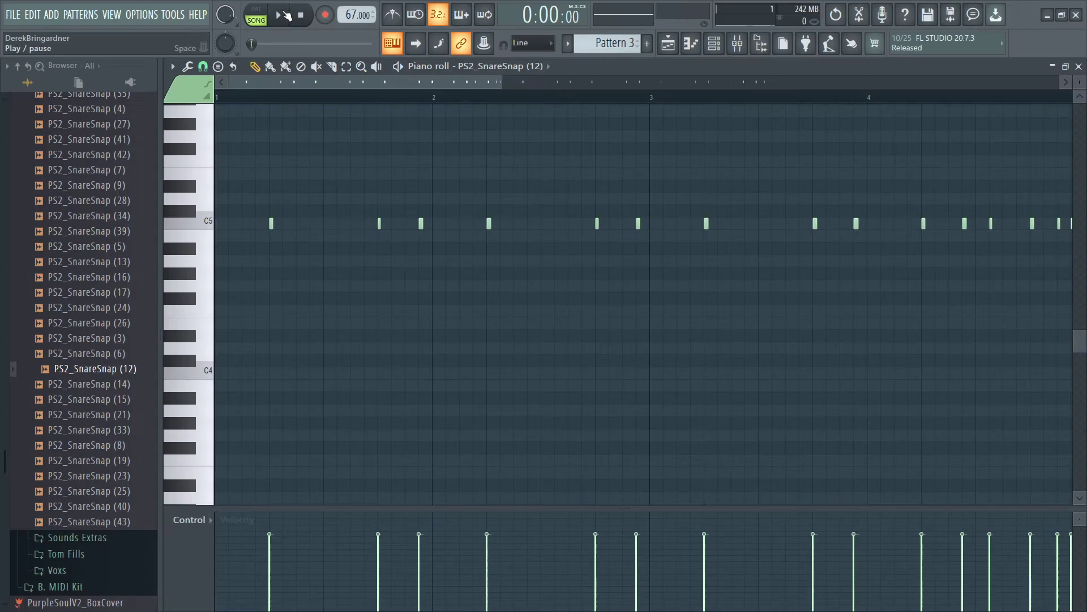
Play the arrangement and examine the snare's Fruity parametric EQ 2 on mixer track Insert 3.
key(space)
click(672, 51)
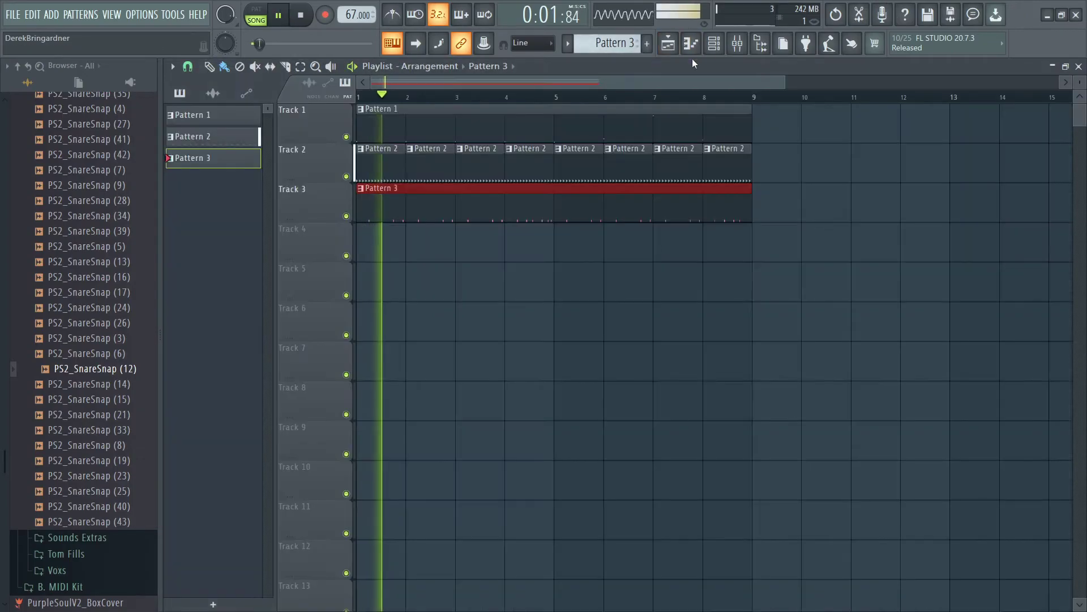
click(737, 44)
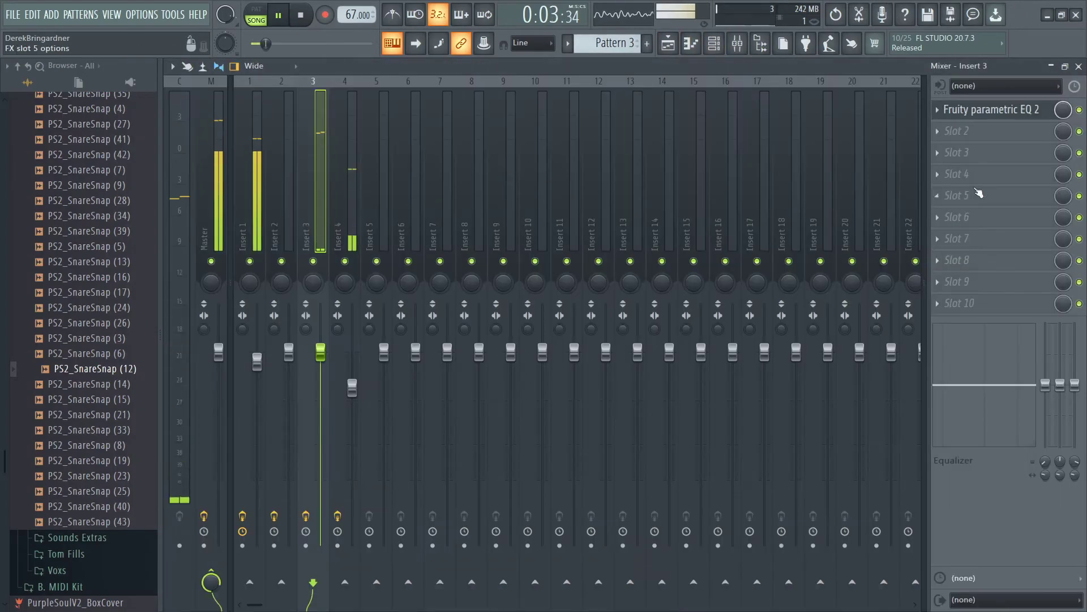
click(991, 109)
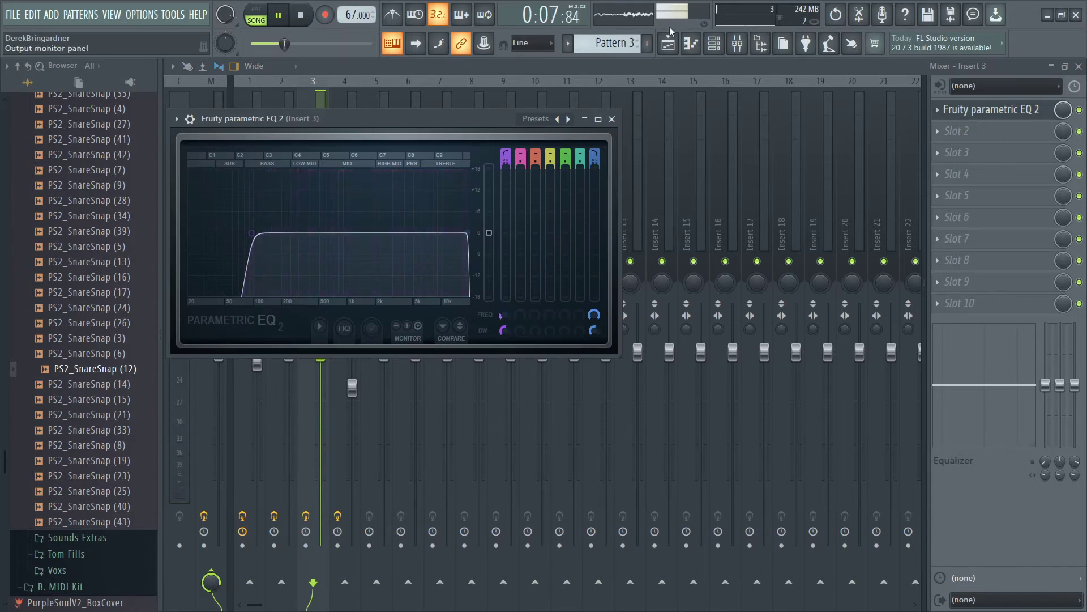
click(692, 46)
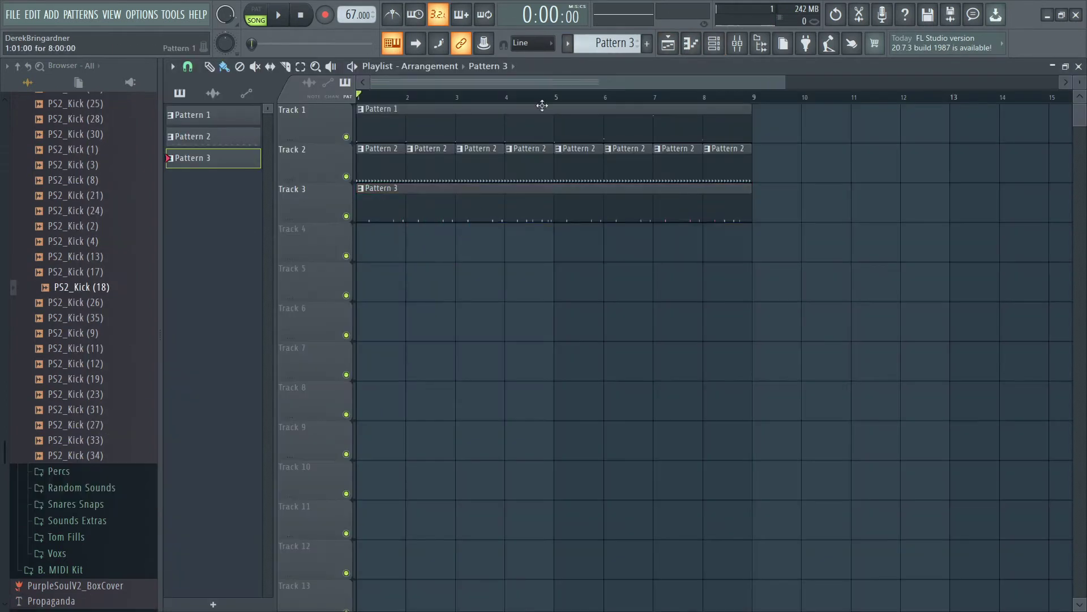
Create Pattern 4, place it at bar 1 of Track 4 and start recording the PS2_Kick (18) channel into it.
key(F4)
drag(427, 252, 285, 231)
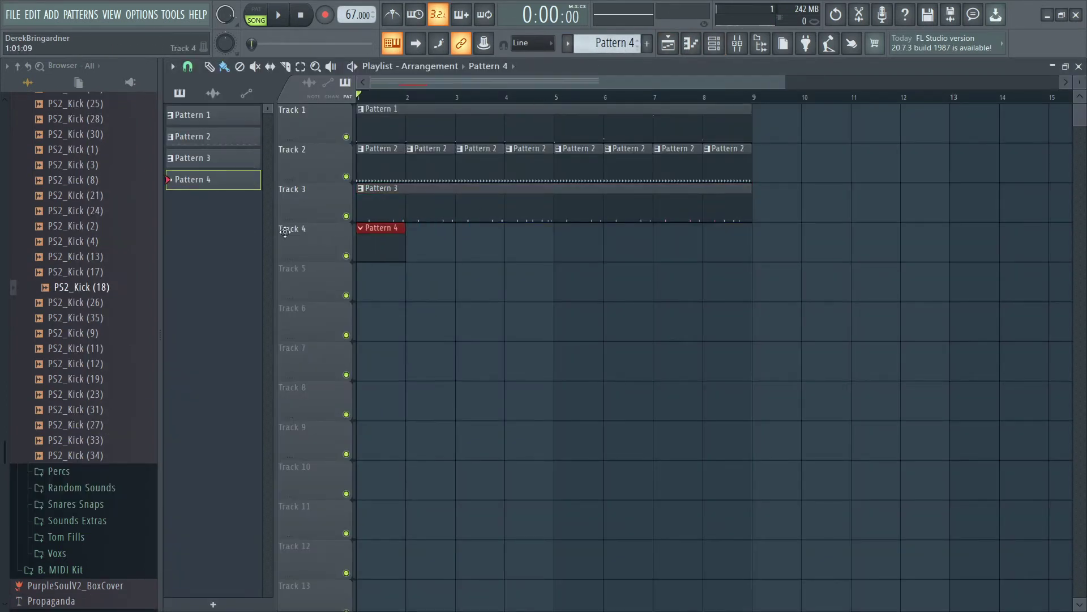
click(721, 47)
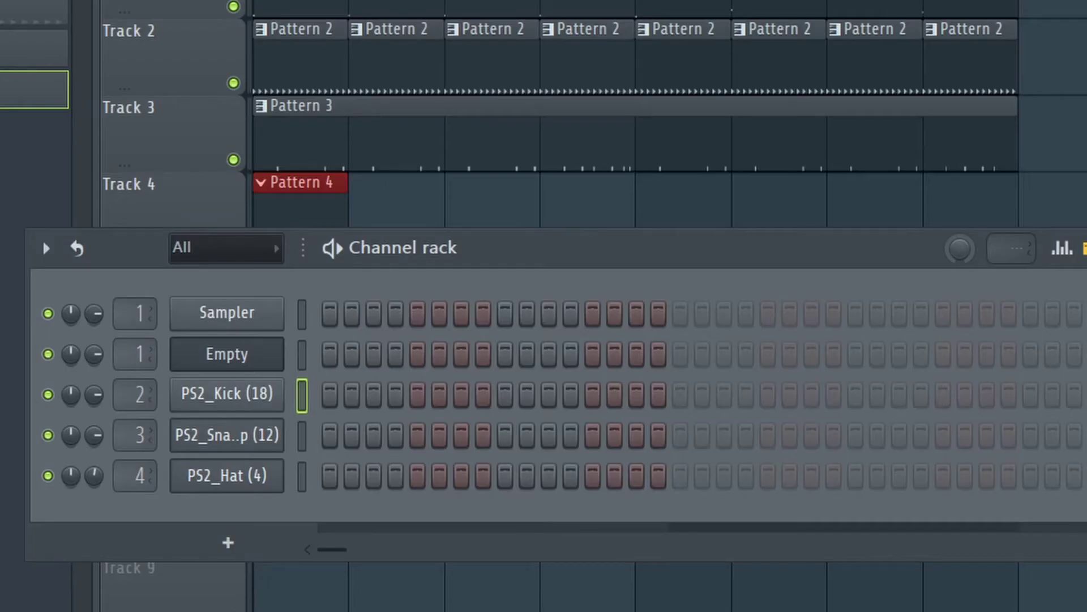
key(space)
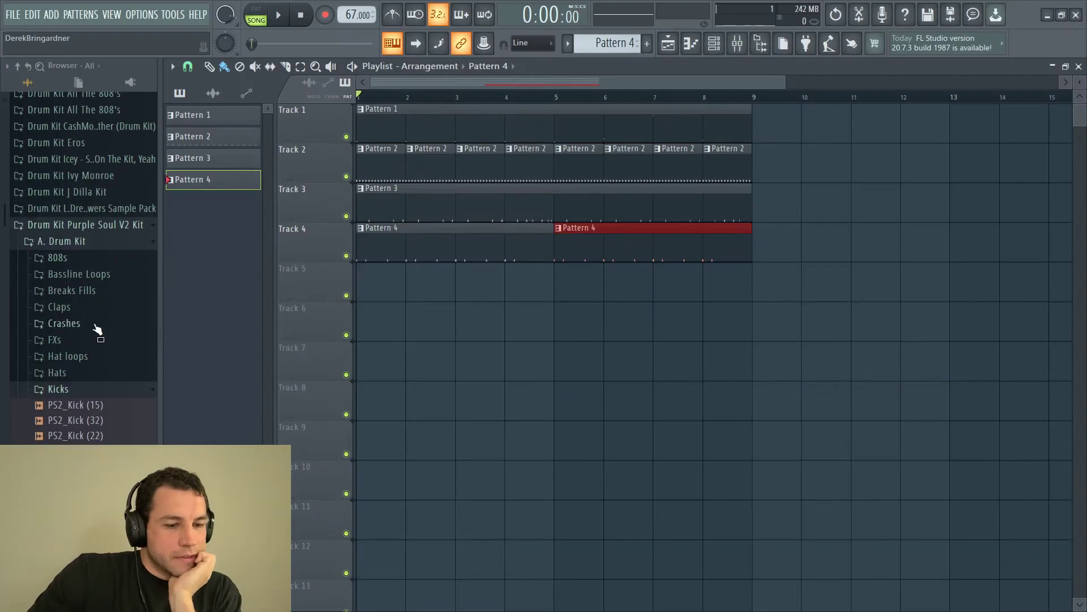
Add pcp_shaker01 from Drum Kit J Dilla Kit as a channel on mixer track 5 and program steps 3, 7, 11 and 15 of Pattern 2.
click(92, 389)
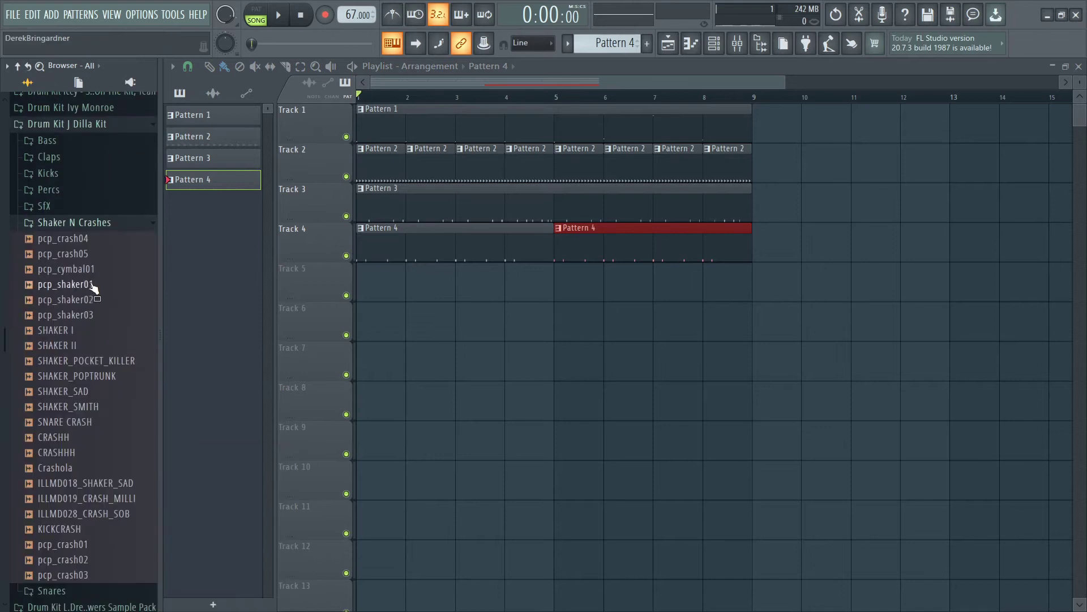
click(95, 299)
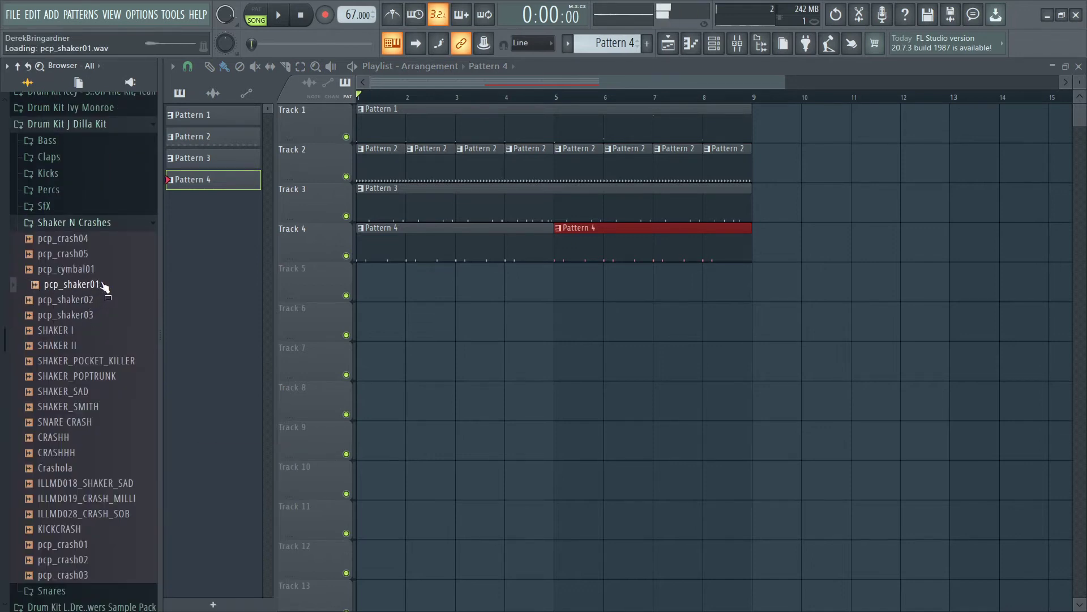
key(F6)
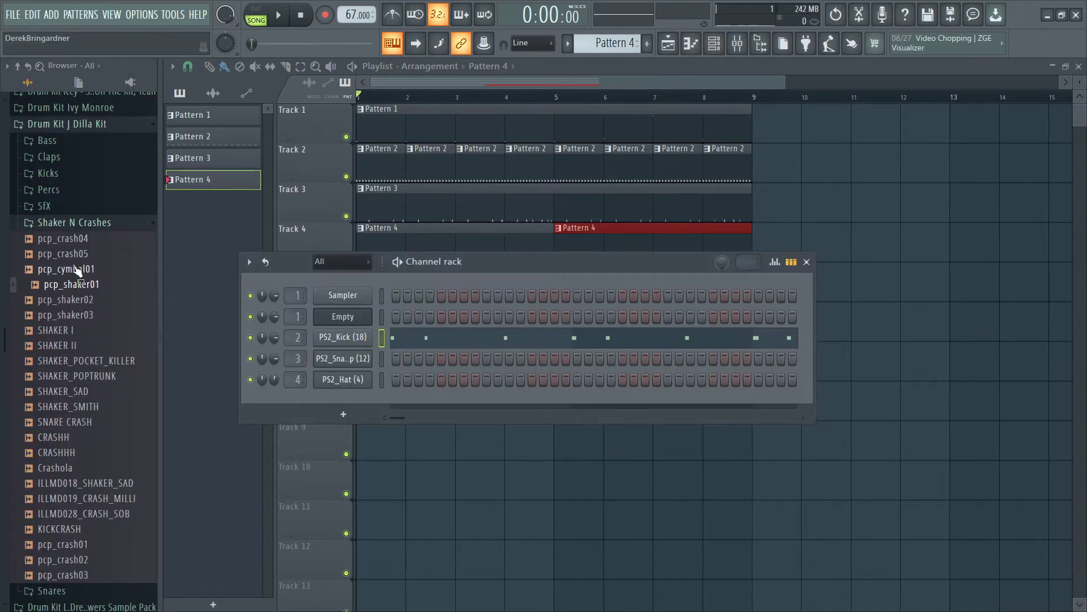
drag(77, 290, 306, 398)
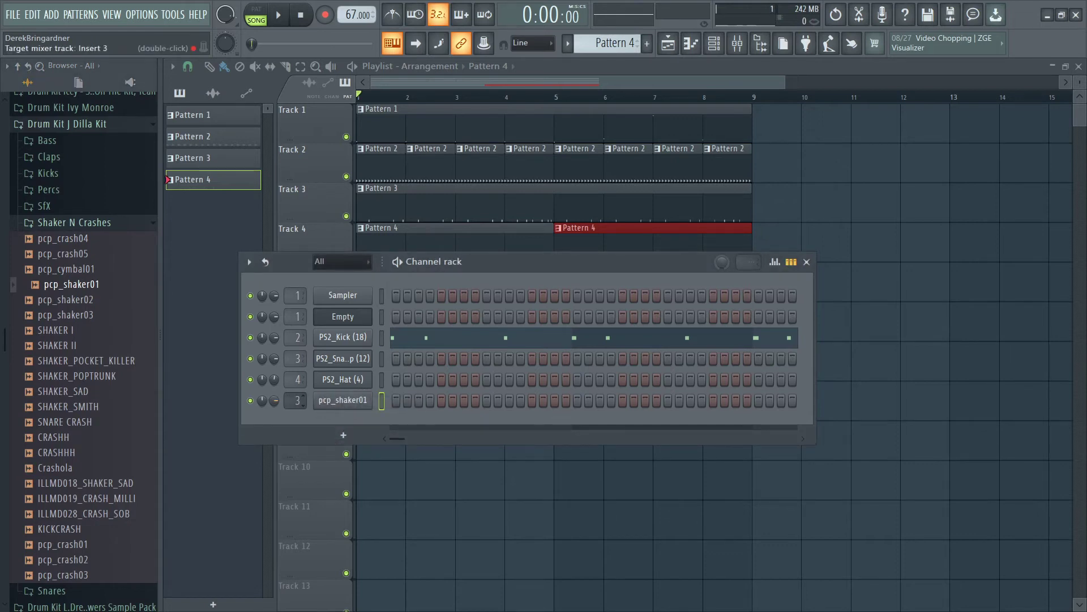
scroll(605, 45, up, 2)
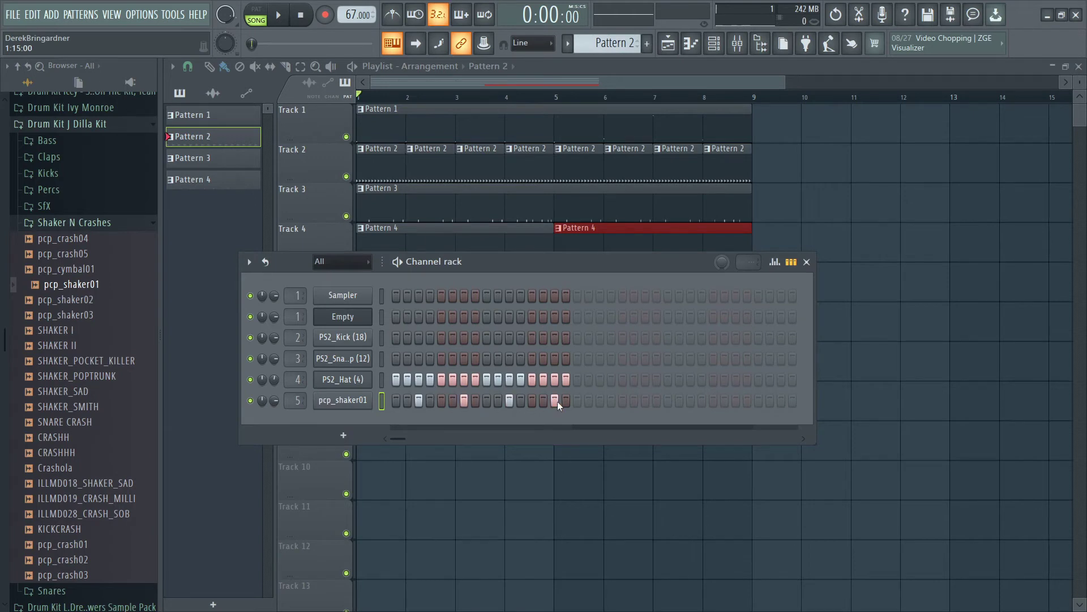
Play the arrangement and lower the shaker's Insert 5 fader in the mixer.
click(276, 25)
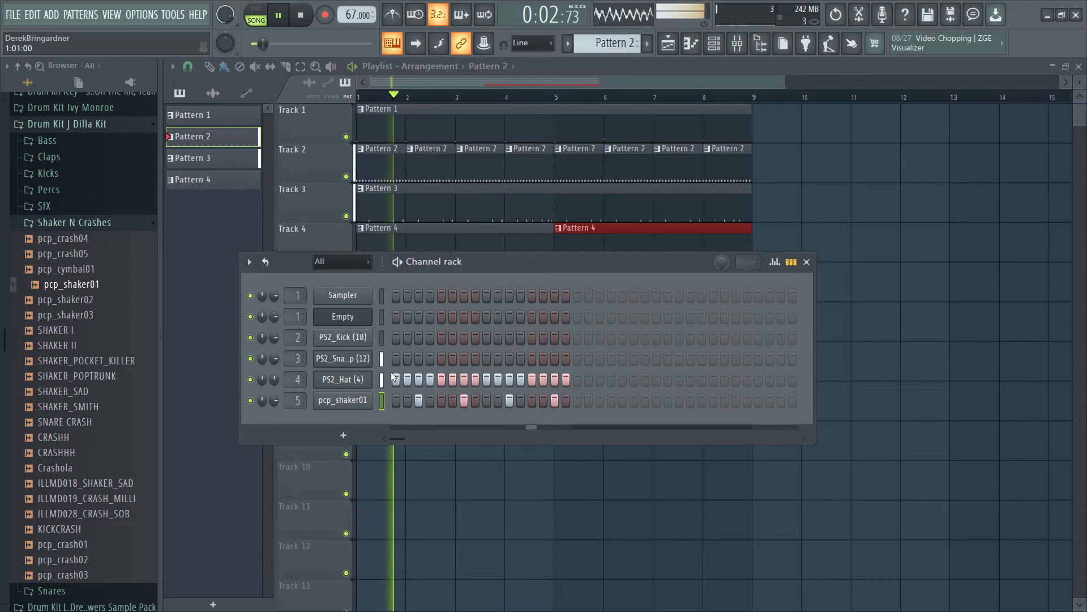
click(738, 47)
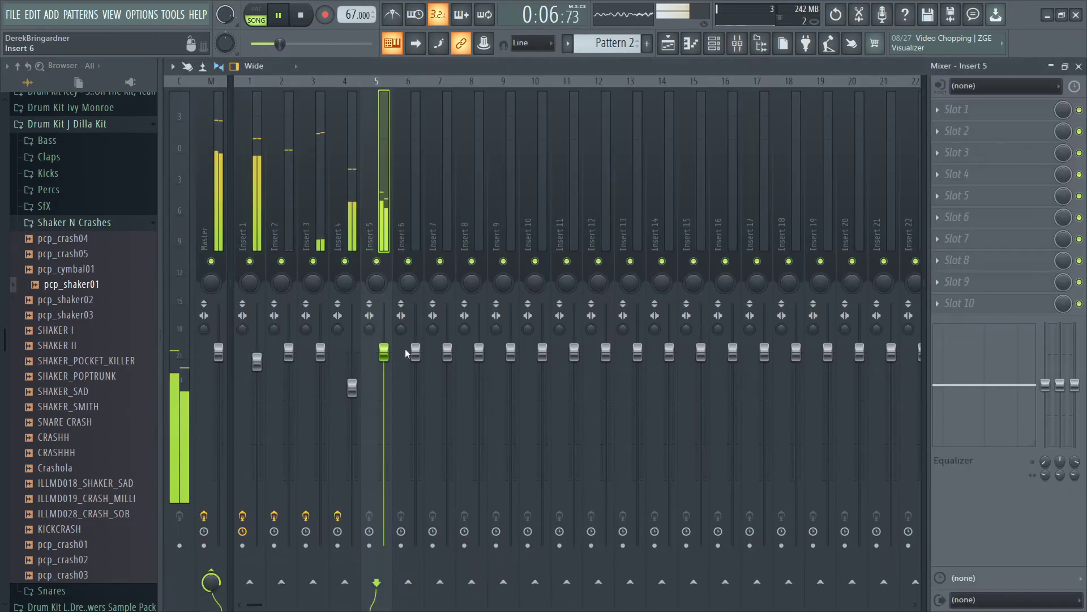
drag(384, 350, 383, 405)
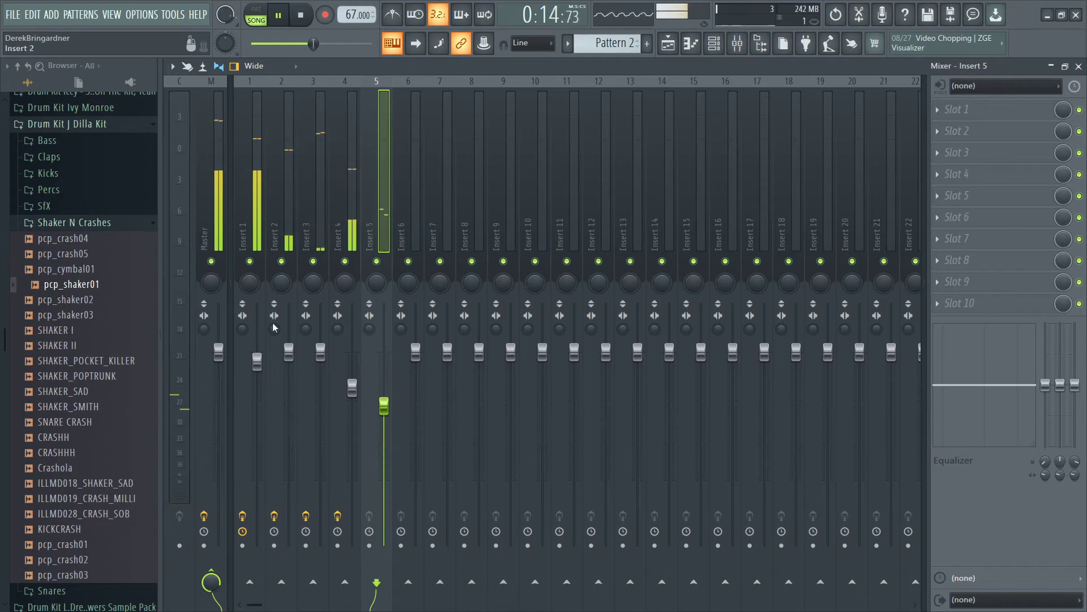
Audition the other samples in the Shaker N Crashes folder and choose ILLMD018_SHAKER_SAD as the replacement shaker.
click(91, 303)
click(89, 317)
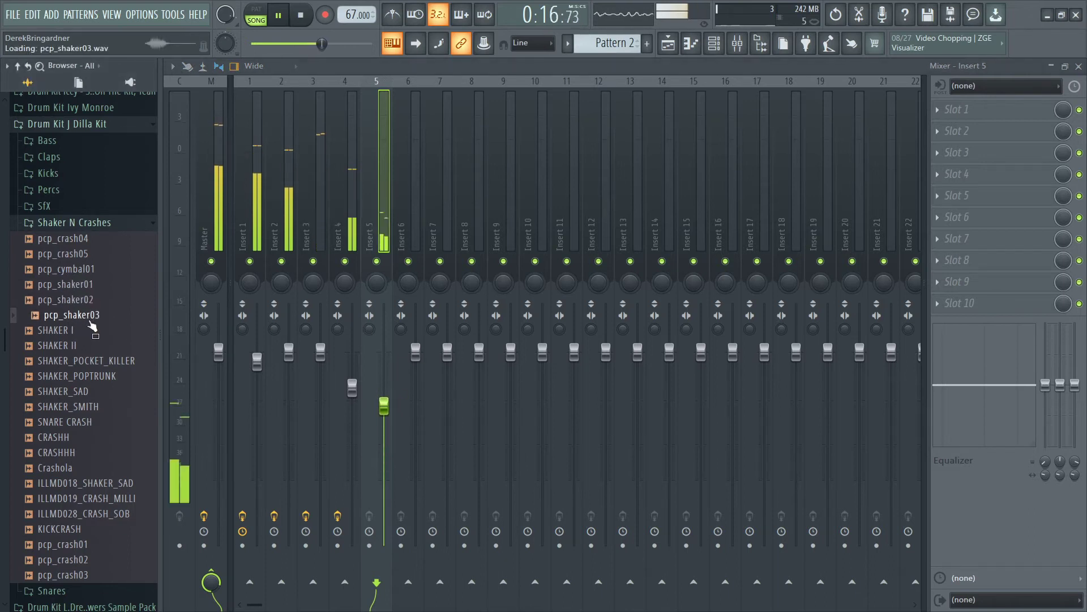
click(84, 422)
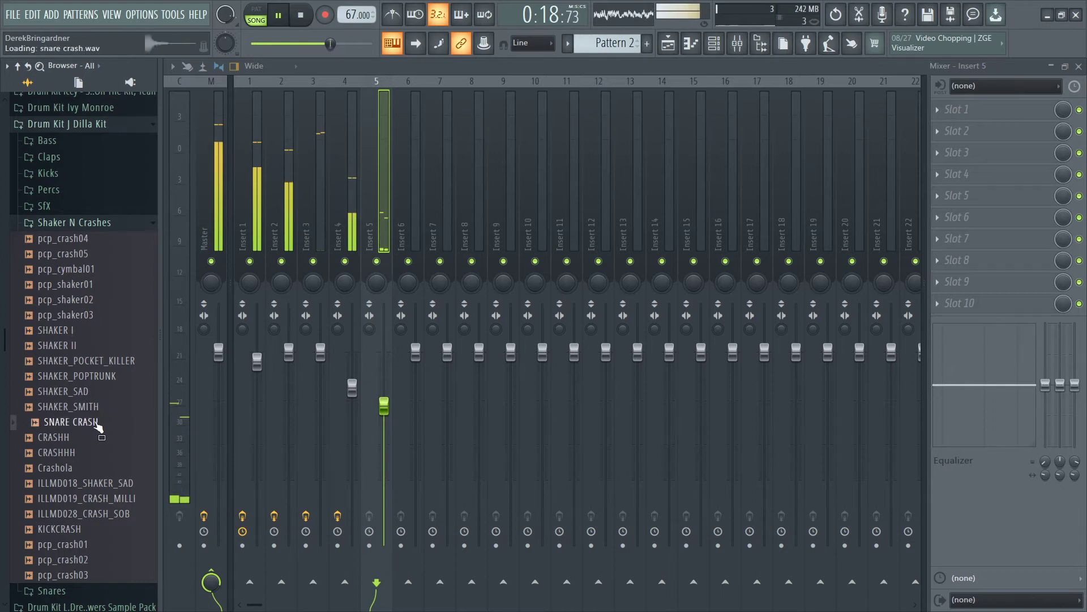
click(56, 452)
click(74, 468)
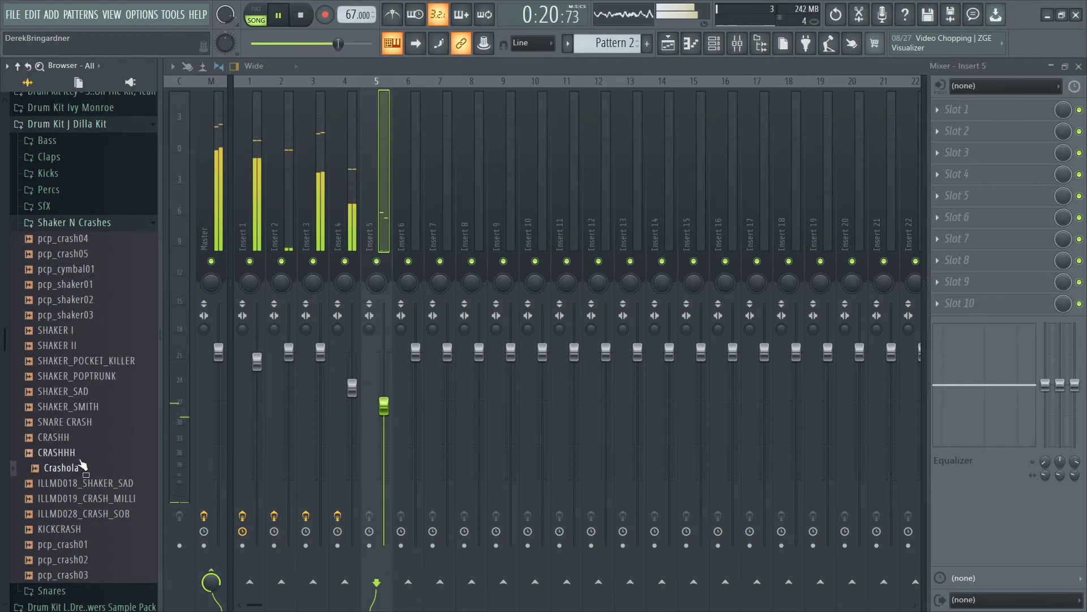
scroll(85, 442, down, 4)
click(102, 331)
click(113, 316)
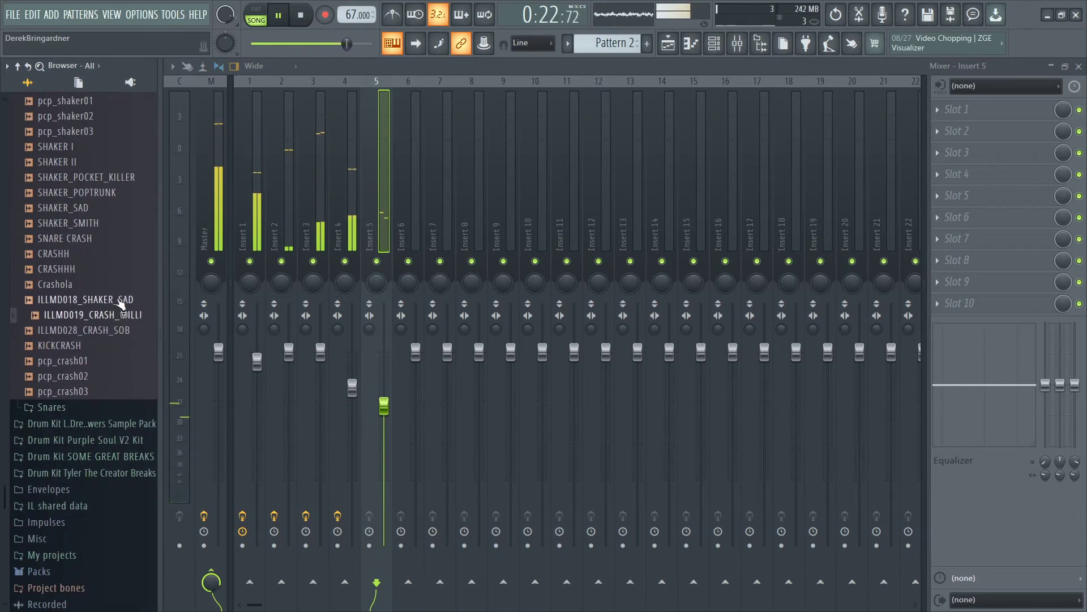
click(120, 301)
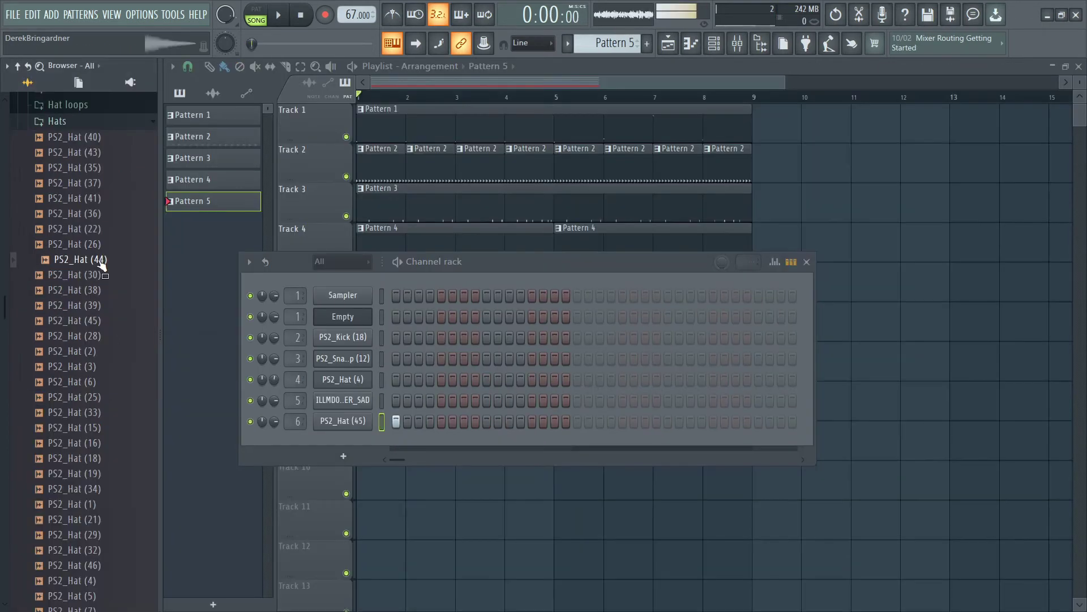
Replace the PS2_Hat (45) channel's sample with PS2_Hat (44) and lower its Insert 6 fader during playback.
drag(91, 260, 342, 423)
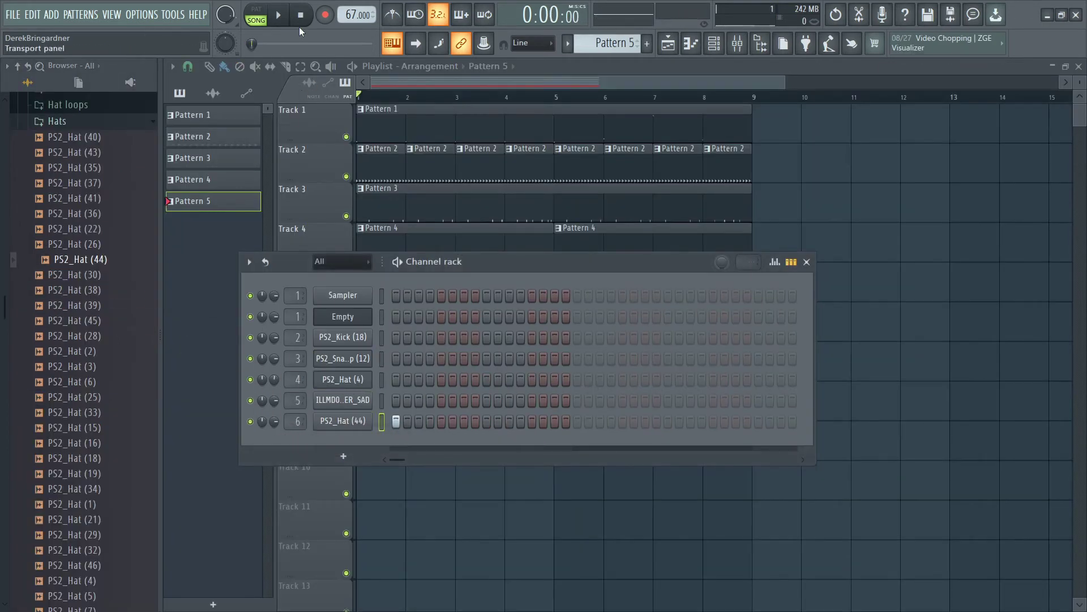
click(279, 15)
click(738, 43)
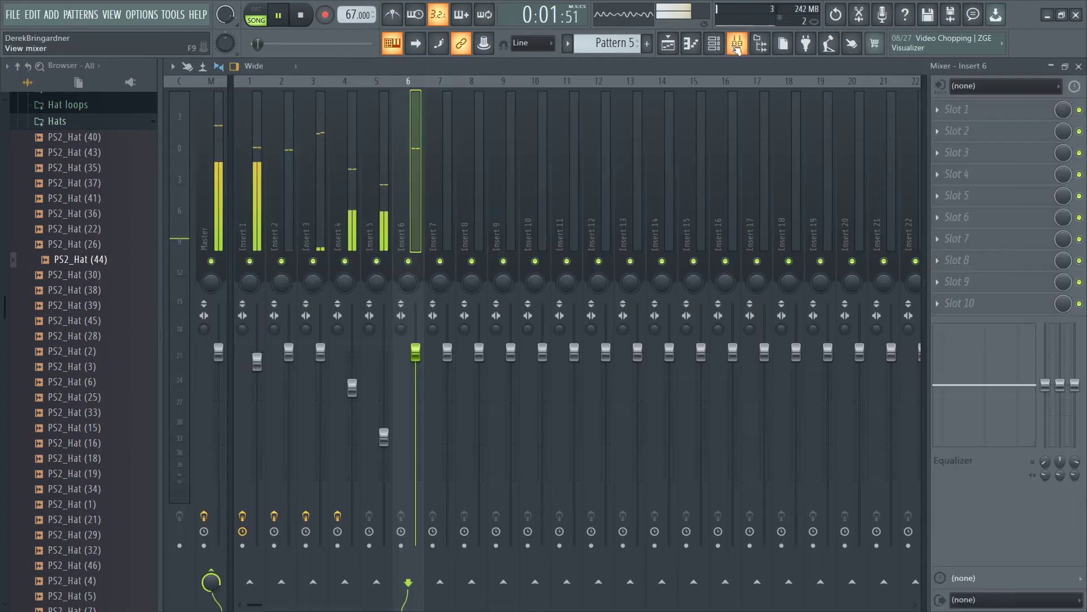
drag(415, 352, 416, 425)
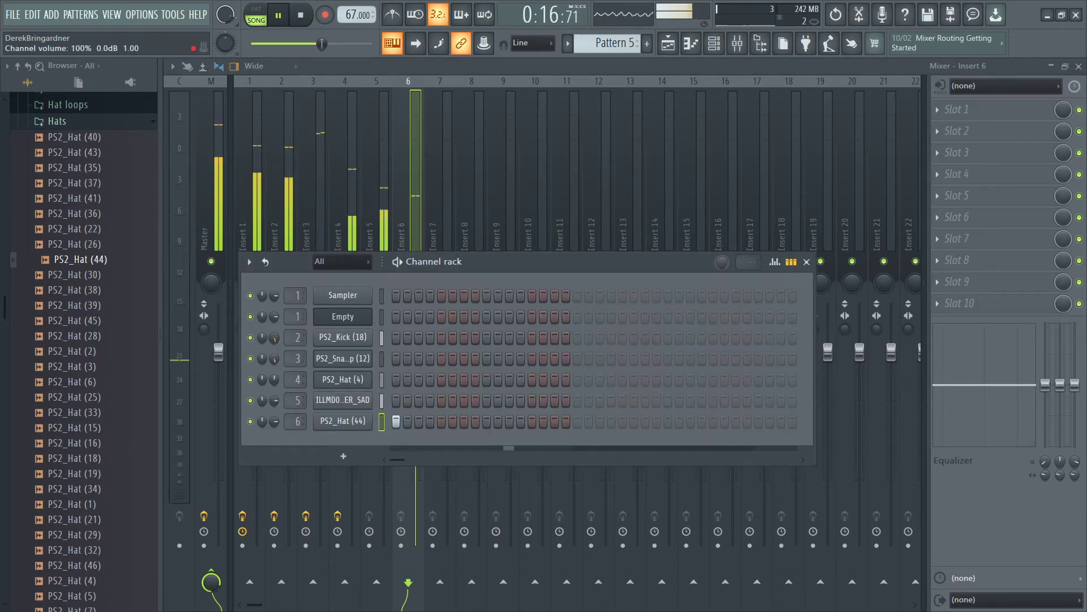
Lower the snare's Insert 3 fader slightly and adjust the quick fade-out of the PS2_Hat (44) sample.
click(369, 73)
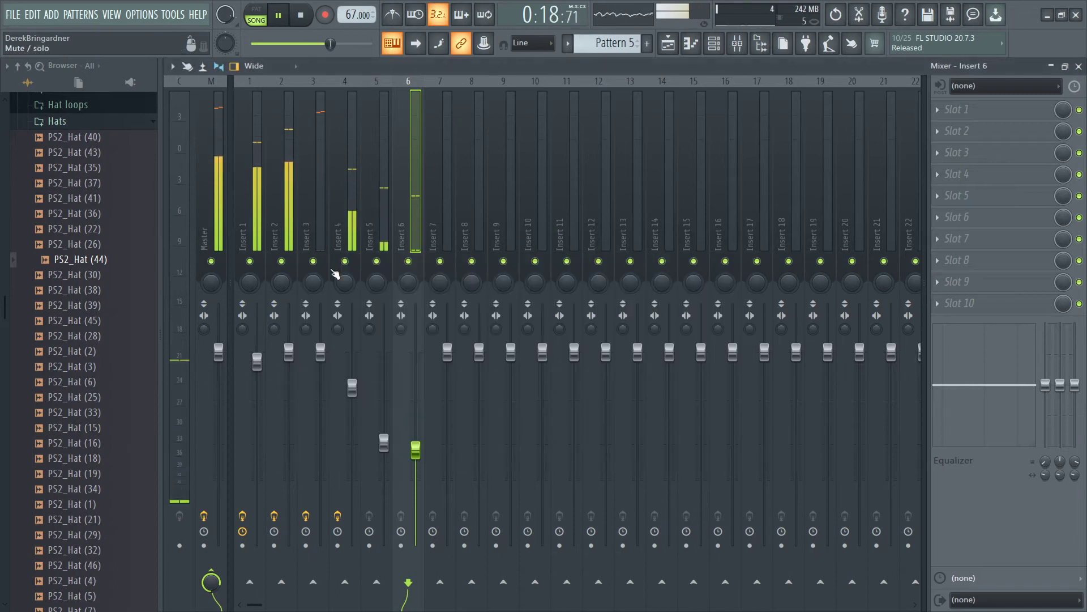
click(321, 352)
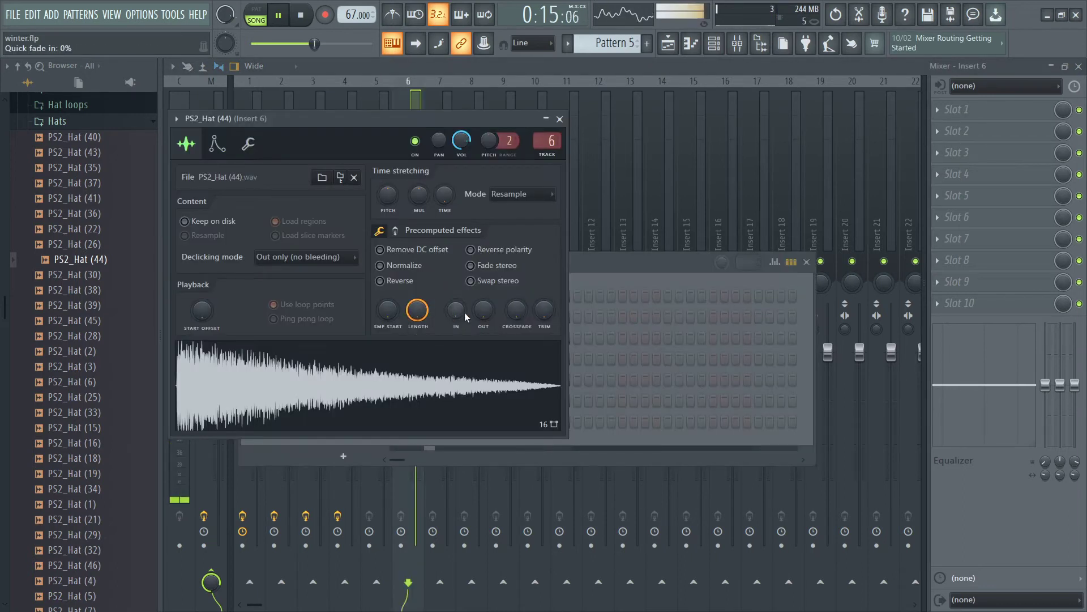
mouse_move(483, 310)
mouse_down()
mouse_move(483, 294)
mouse_move(480, 321)
mouse_up()
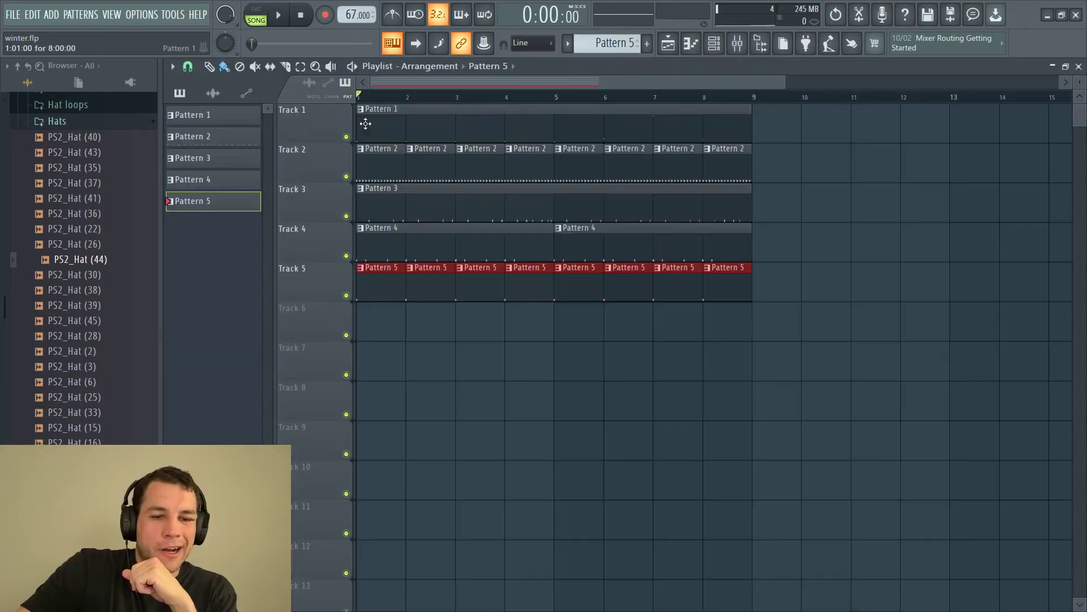
Solo playlist Track 1 and load a new Edison into Slot 3 of the Master mixer track.
right_click(346, 137)
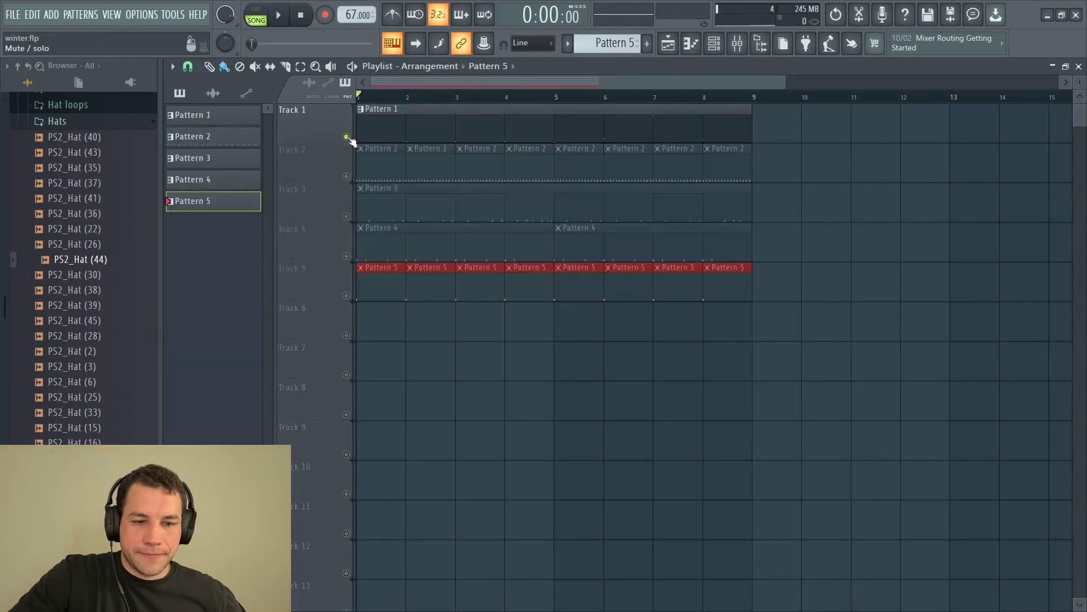
click(738, 50)
click(198, 158)
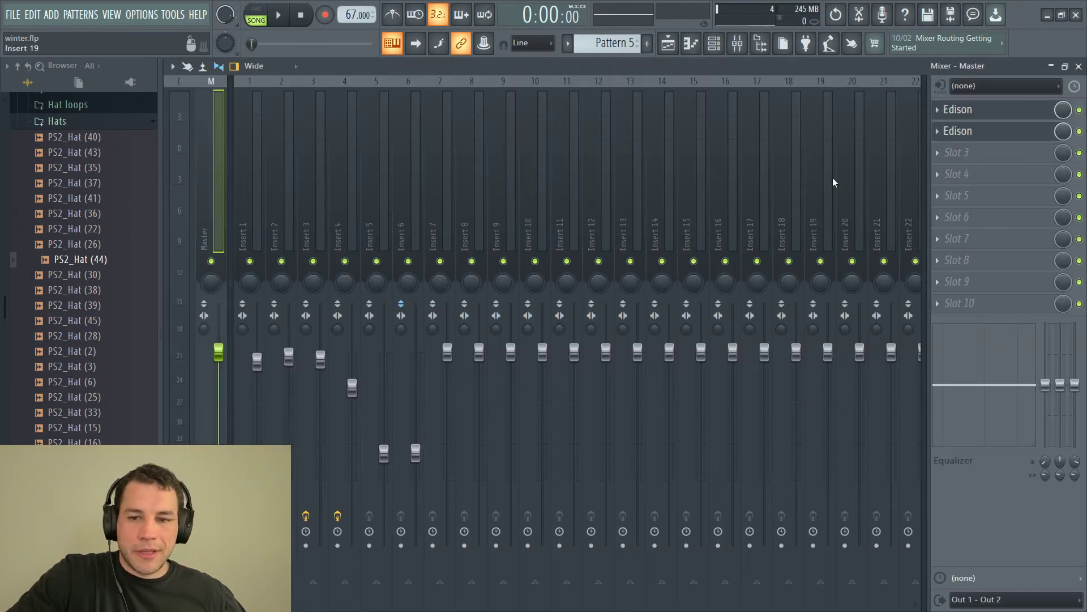
click(958, 152)
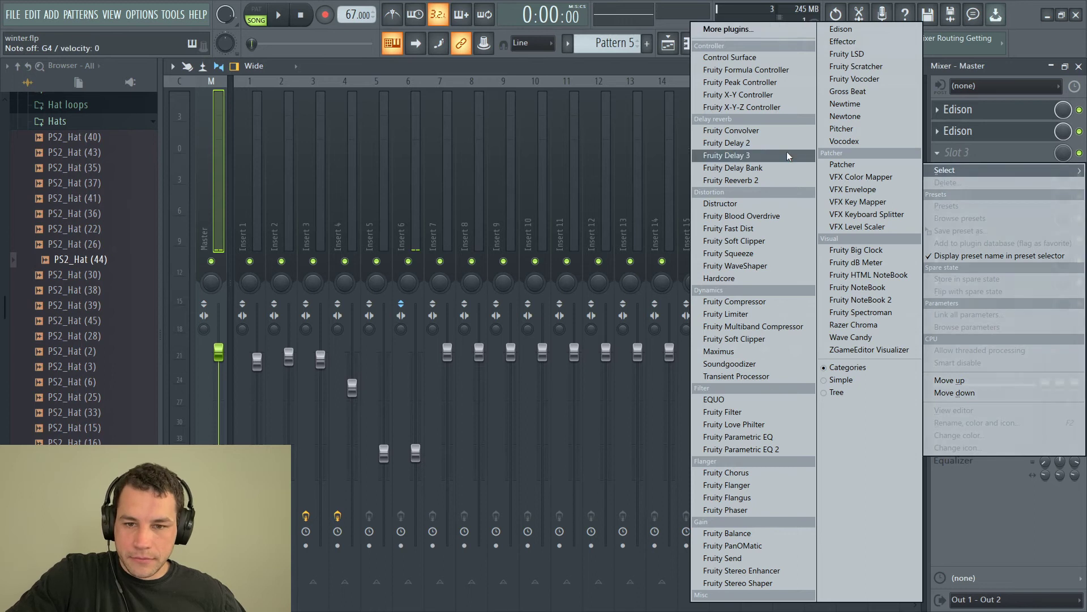
click(840, 29)
drag(448, 193, 460, 151)
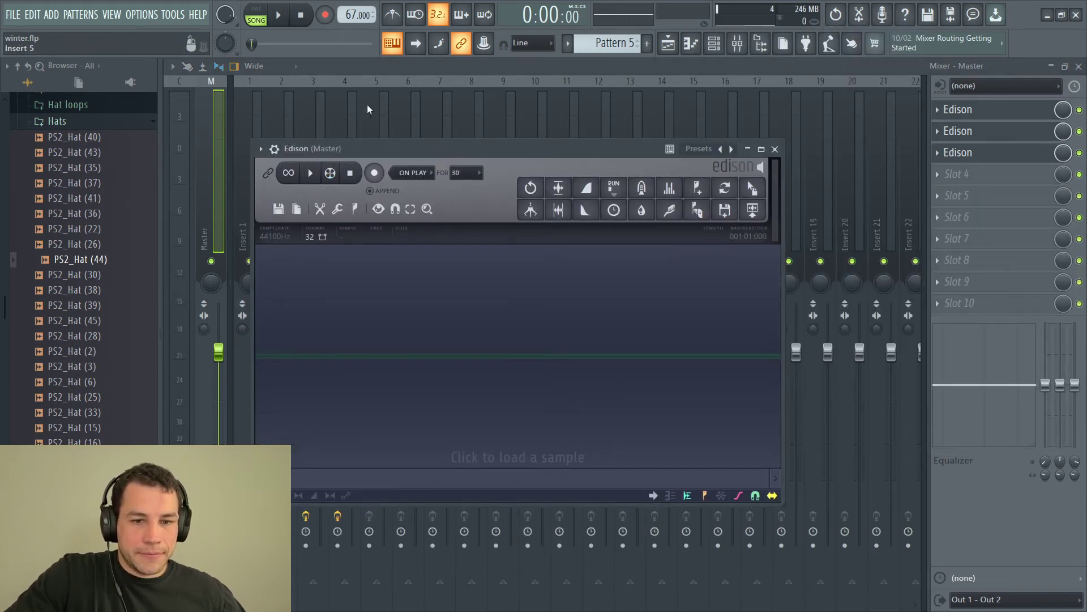
Record the soloed Pattern 1 chops into the Master track's Slot 3 Edison, then stop playback and recording.
key(F6)
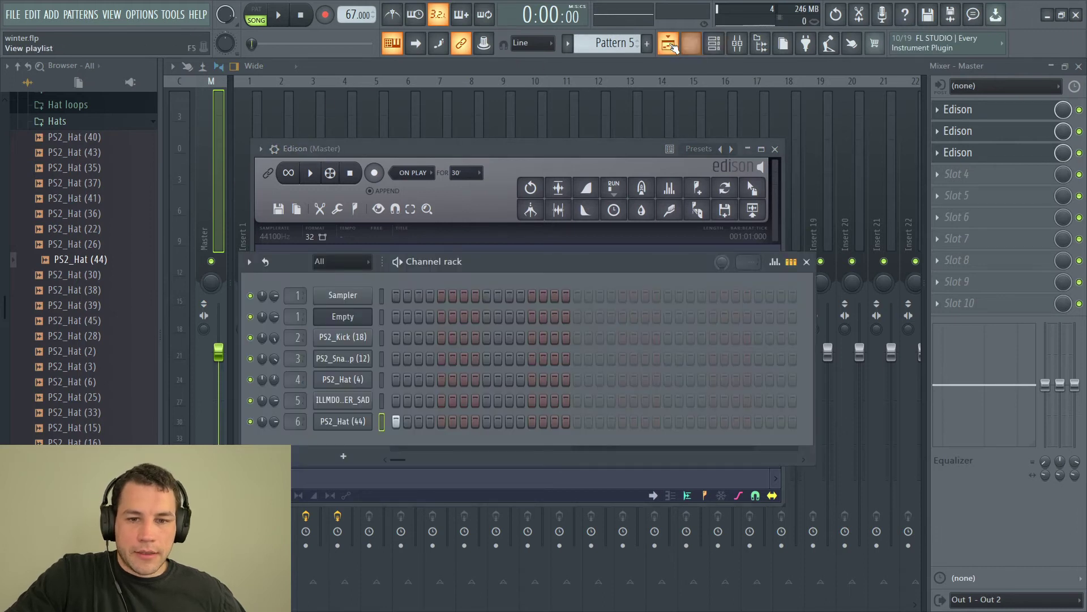
click(670, 45)
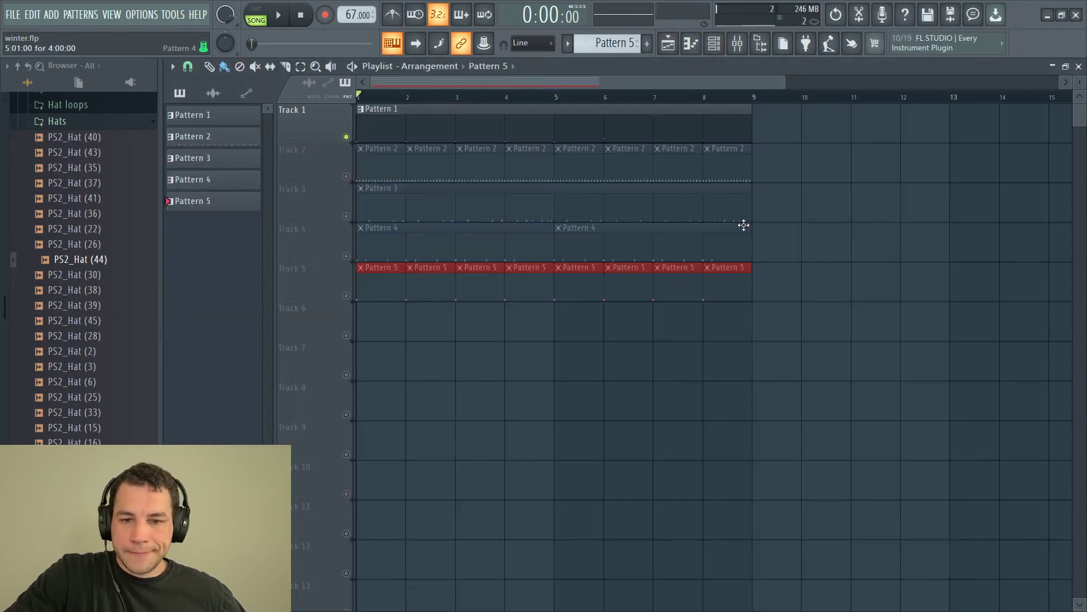
click(744, 50)
click(978, 160)
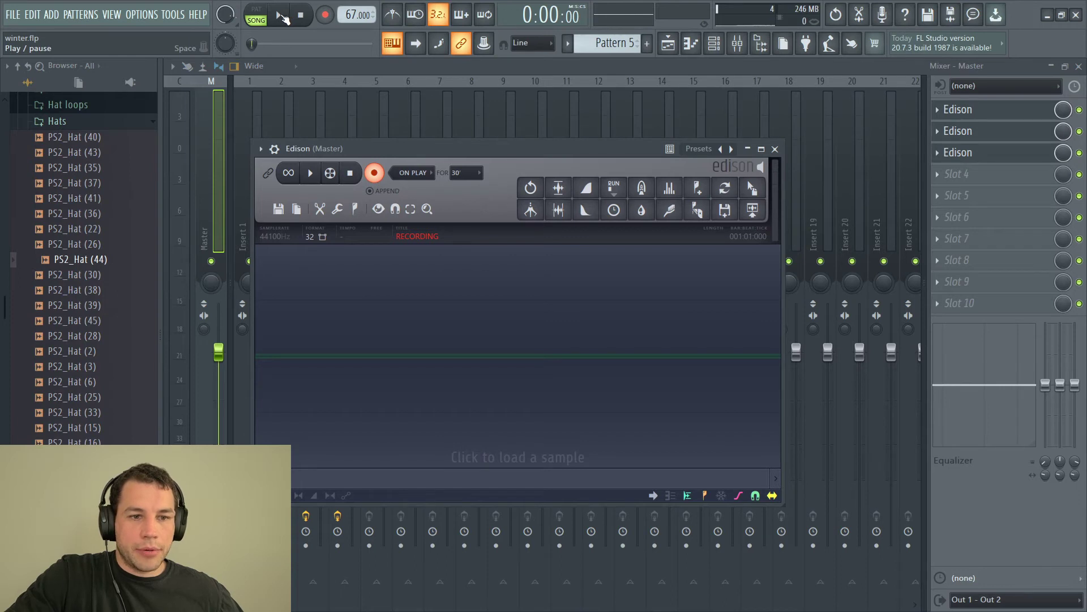
click(281, 16)
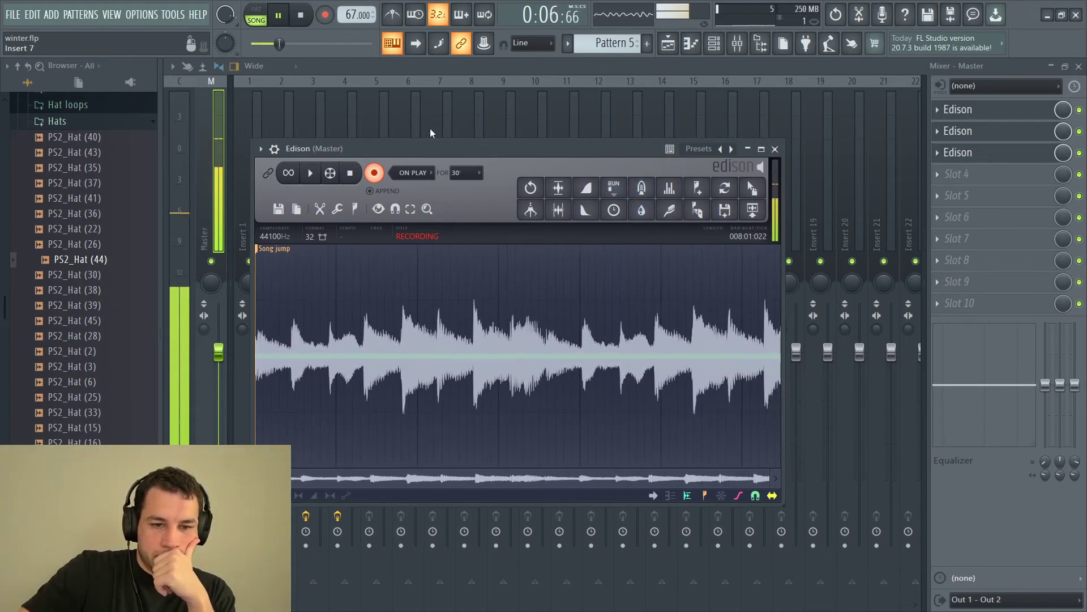
click(302, 18)
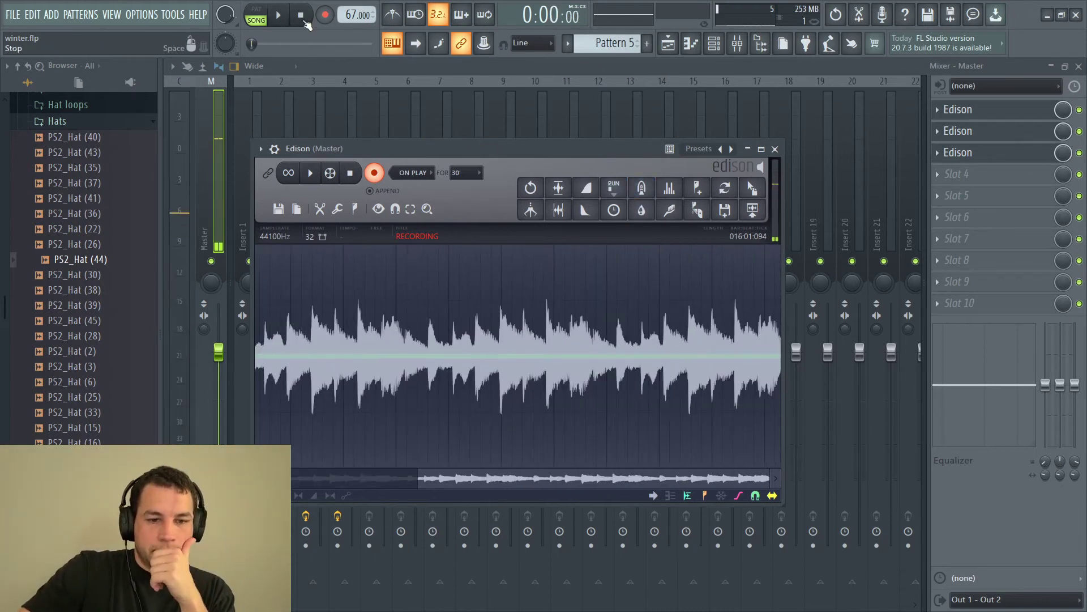
click(349, 175)
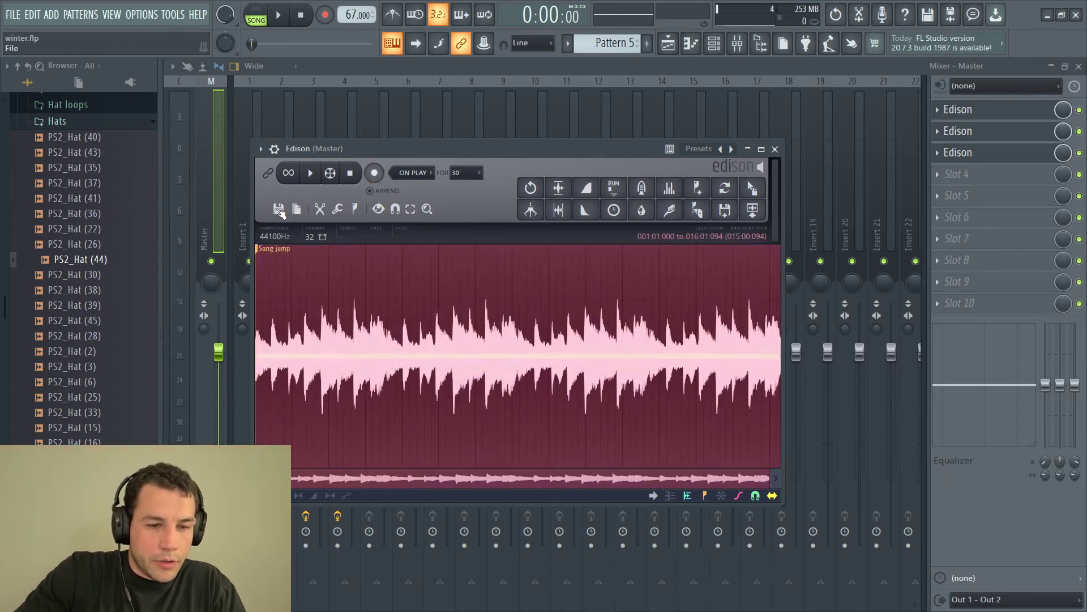
Detect the pitch regions in the chop recording in Edison and look over the note markers along the waveform.
click(319, 210)
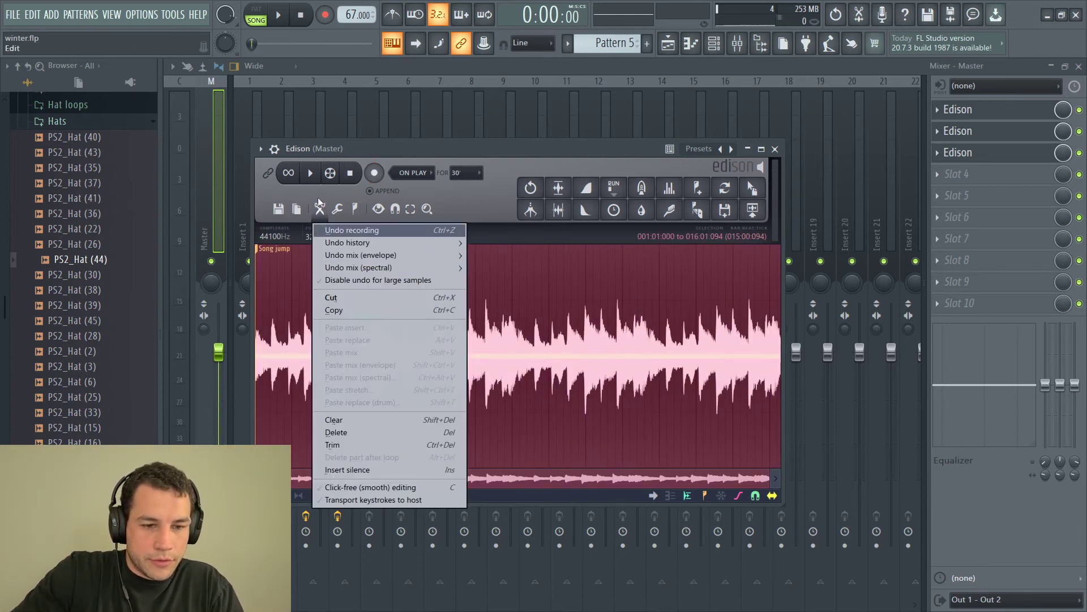
click(308, 227)
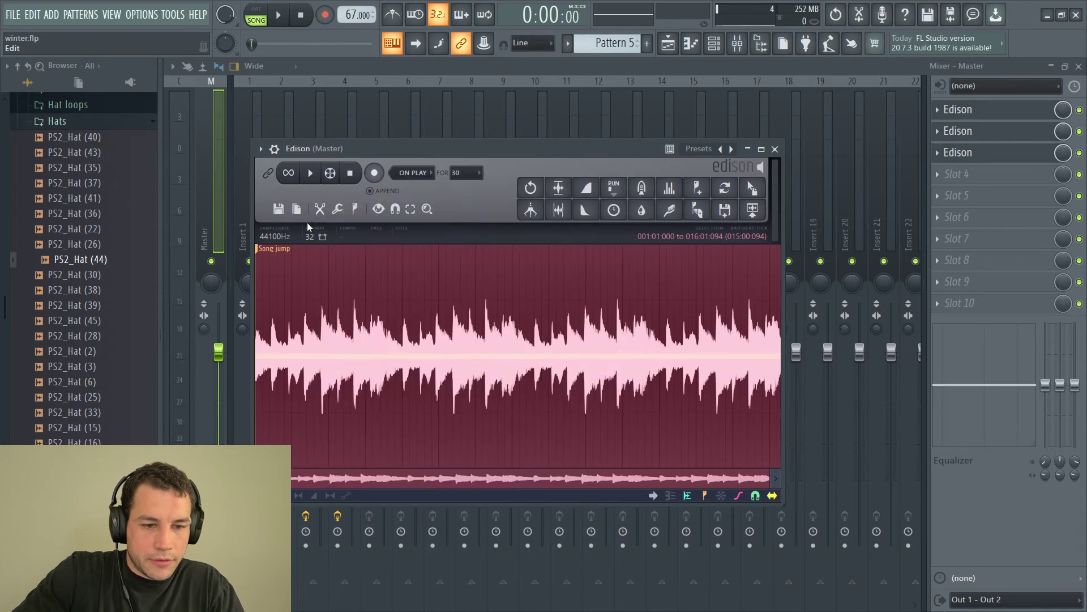
click(356, 209)
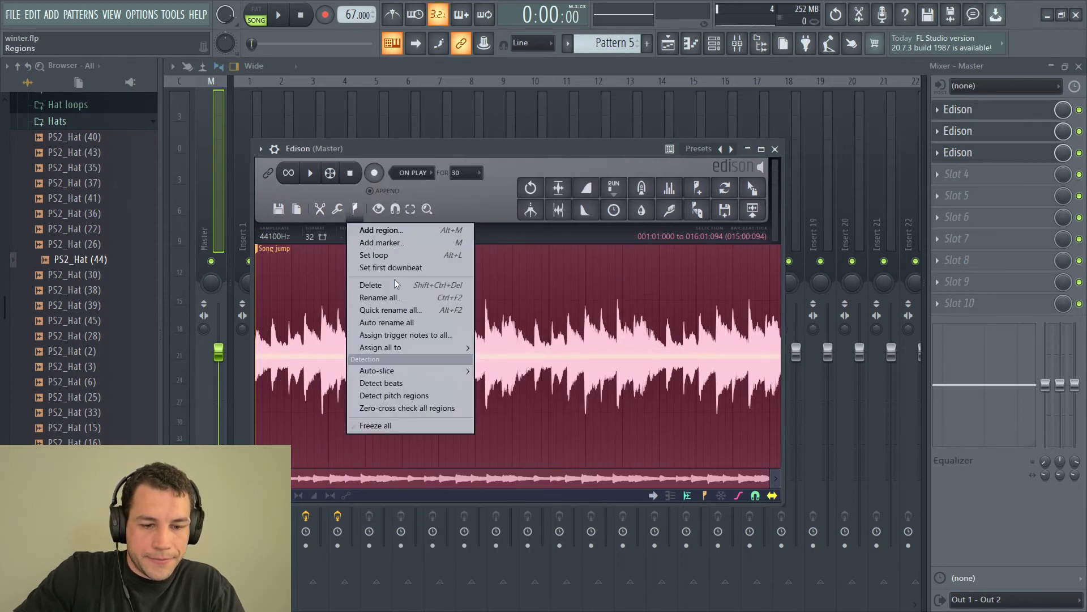
click(419, 397)
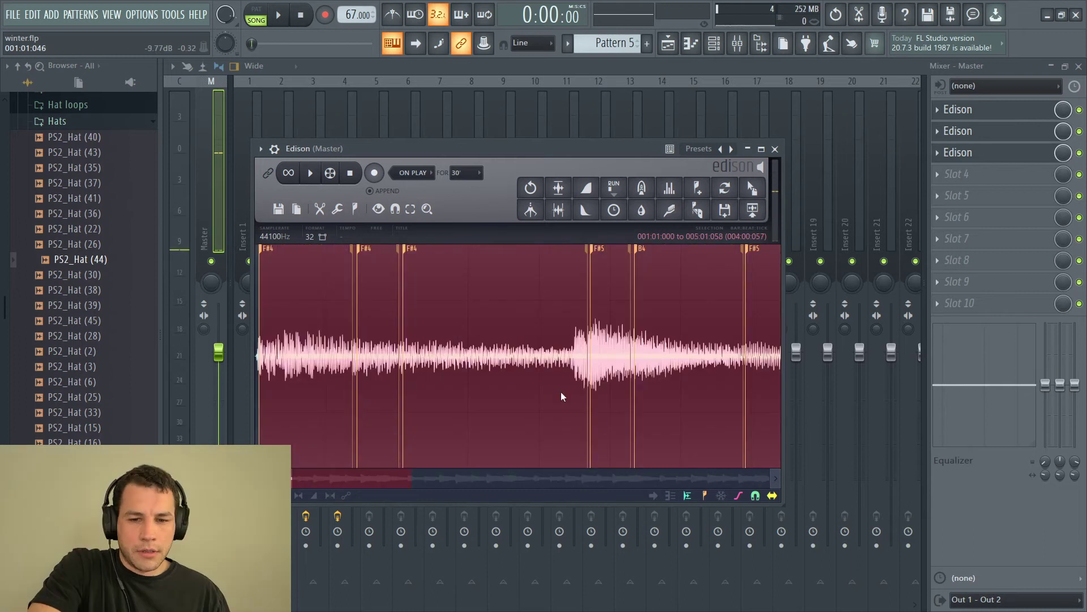
scroll(561, 395, down, 1)
scroll(560, 392, down, 6)
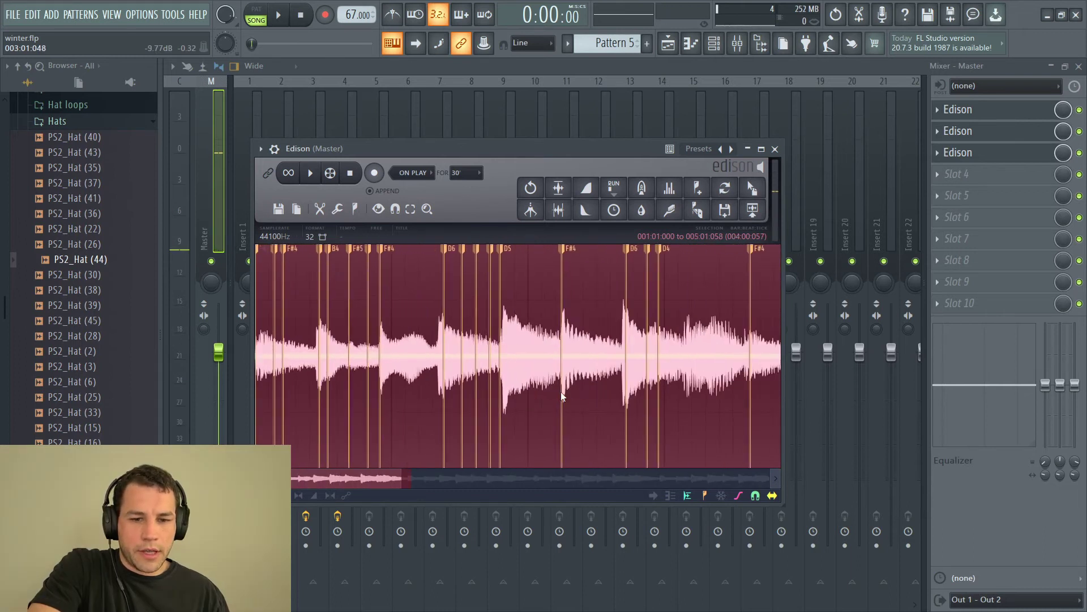
key(space)
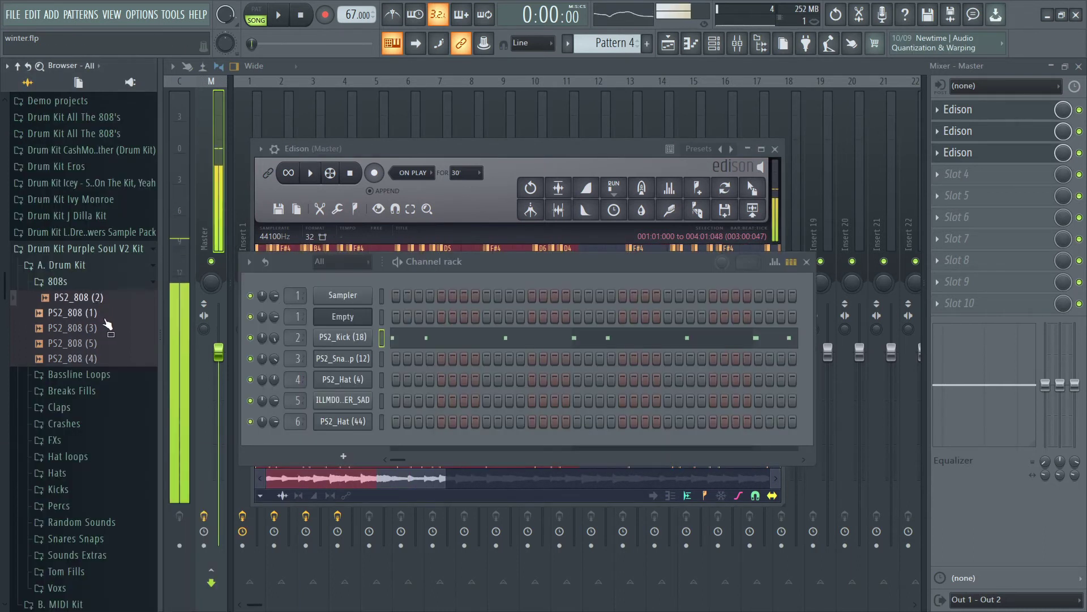
Audition the PS2_808 (1), (3), (5) and (4) samples in the Drum Kit Purple Soul V2 808s folder.
click(108, 313)
click(111, 329)
click(112, 343)
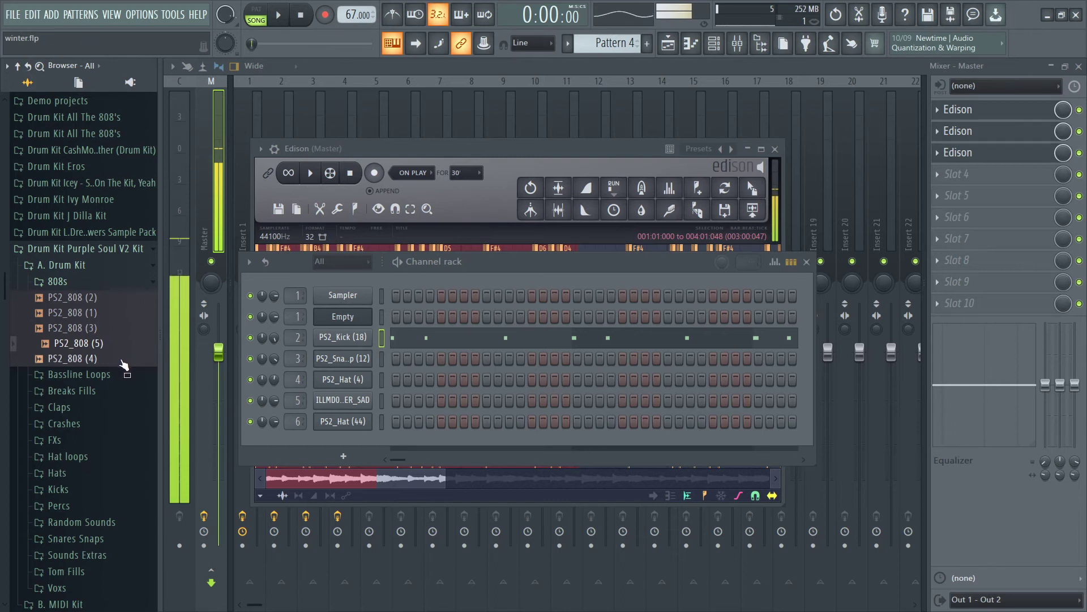
click(113, 360)
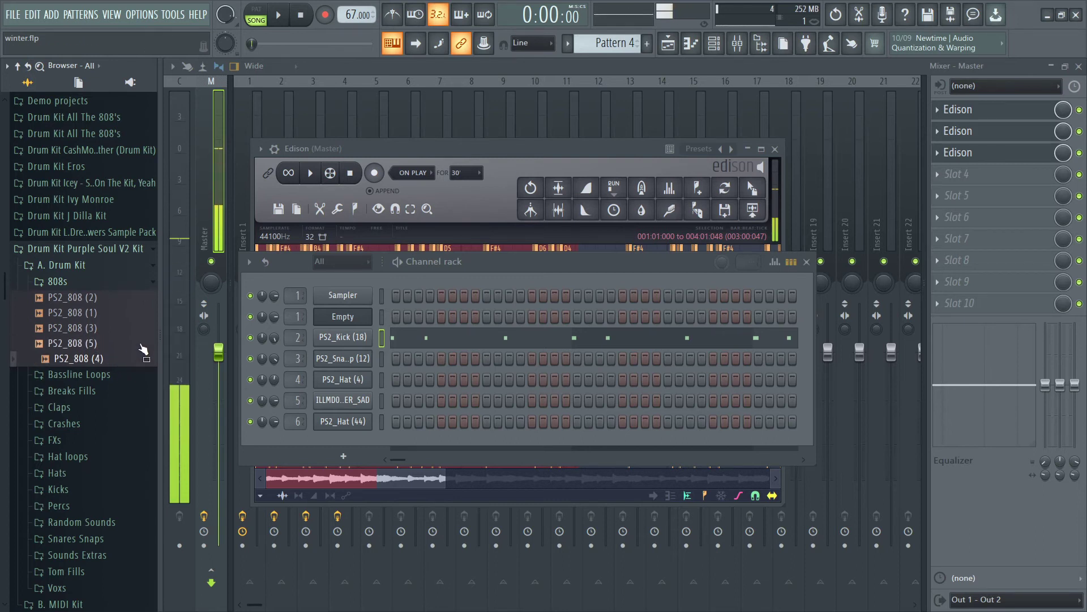
Audition the first 808s in the Drum Kit All The 808's folder and add 808 [ boat ] as a new channel.
scroll(95, 331, up, 2)
scroll(95, 331, up, 2)
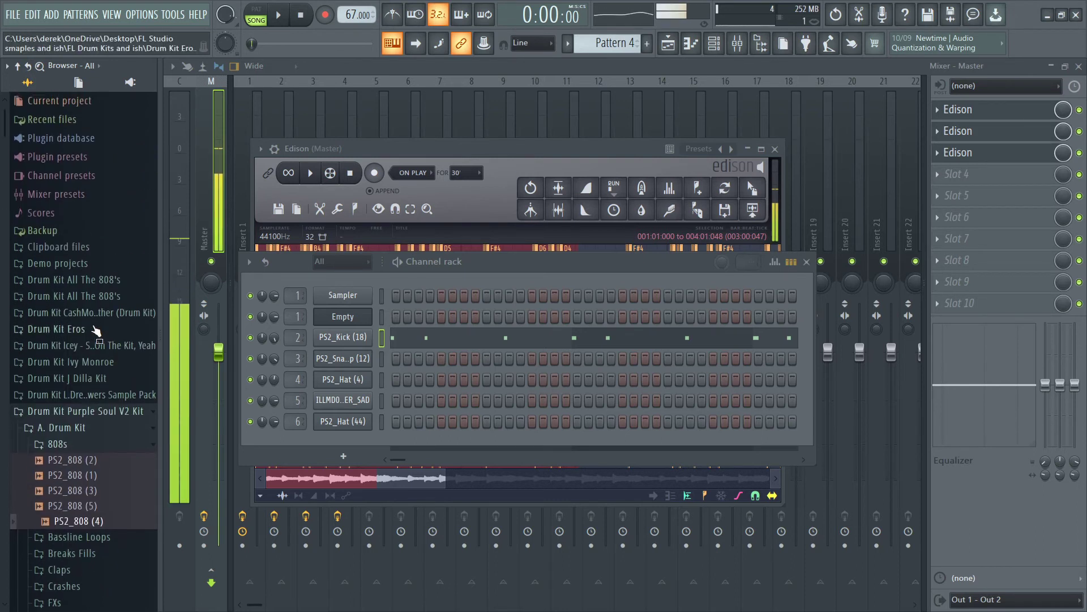
click(108, 279)
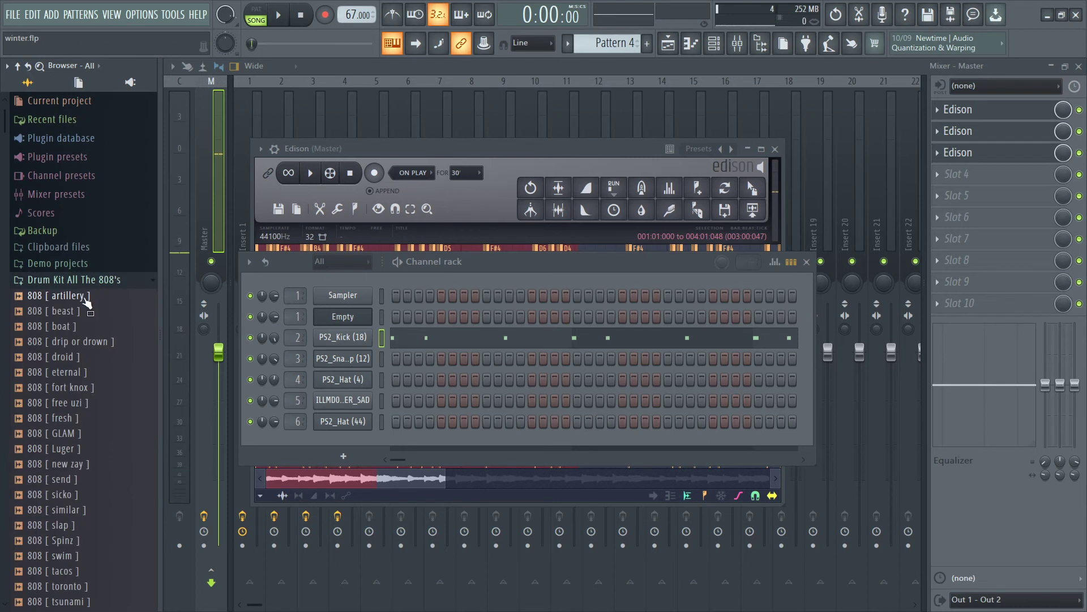
click(86, 296)
click(75, 316)
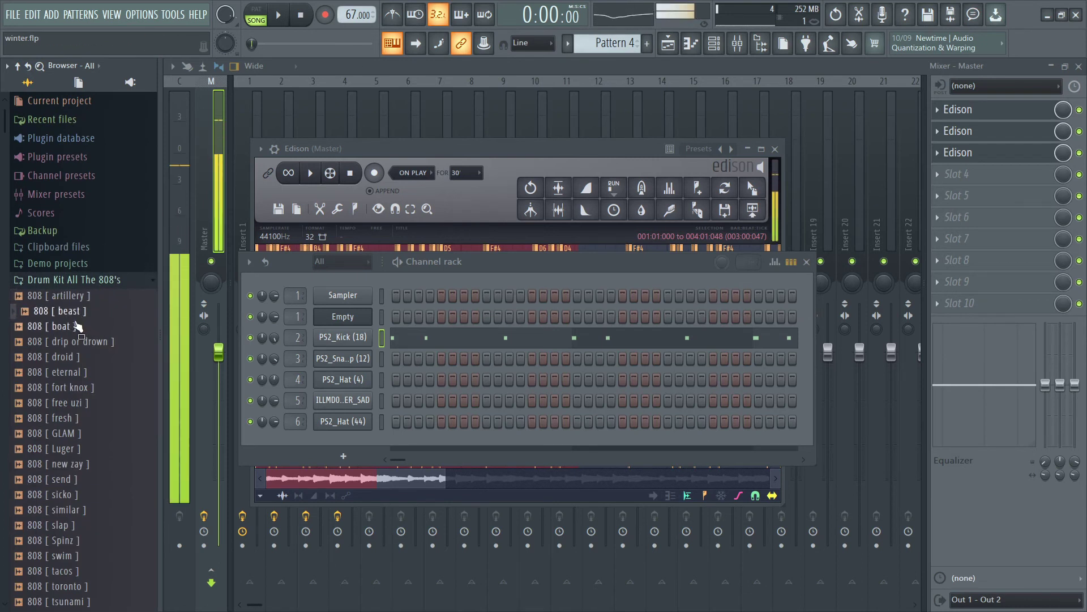
click(77, 326)
click(81, 342)
click(79, 329)
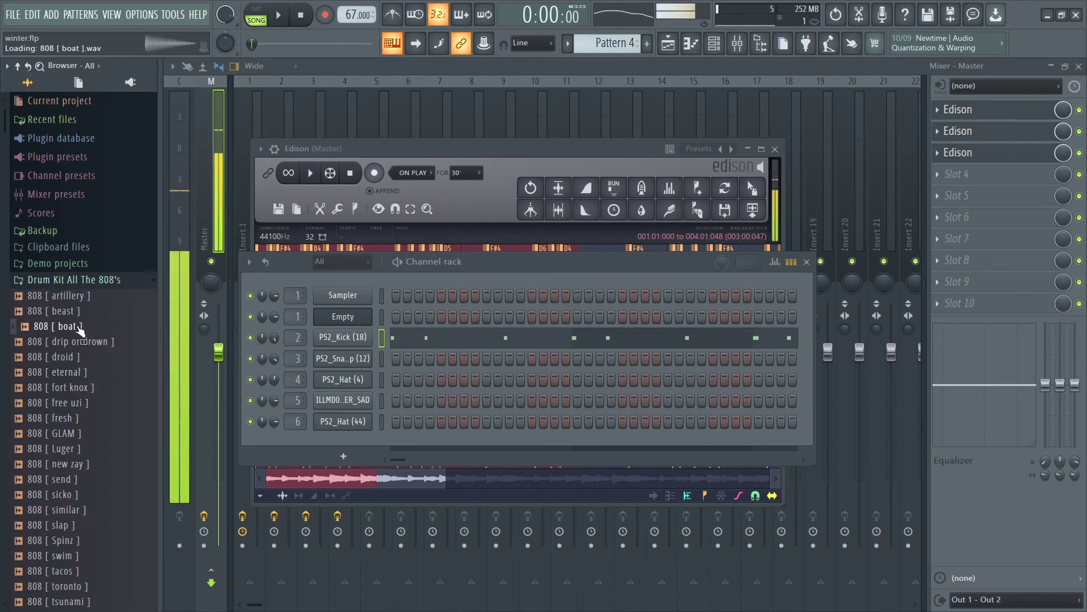
click(78, 327)
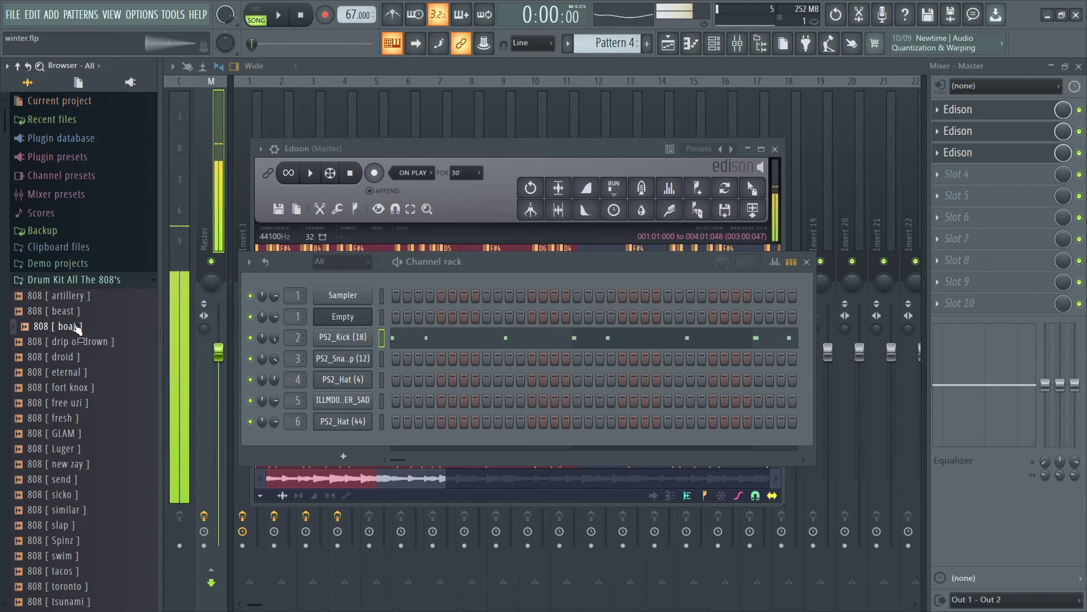
drag(78, 331, 343, 440)
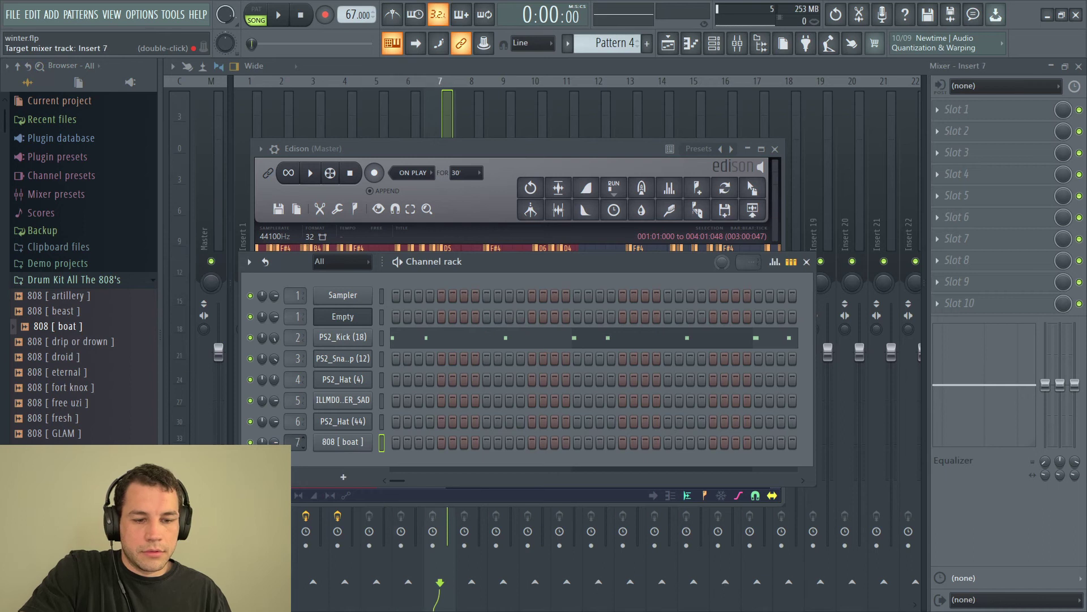
Copy the PS2_Kick (18) notes from Pattern 4 to the 808 [ boat ] channel in Pattern 6 and open its piano roll.
right_click(347, 343)
mouse_move(410, 359)
click(528, 350)
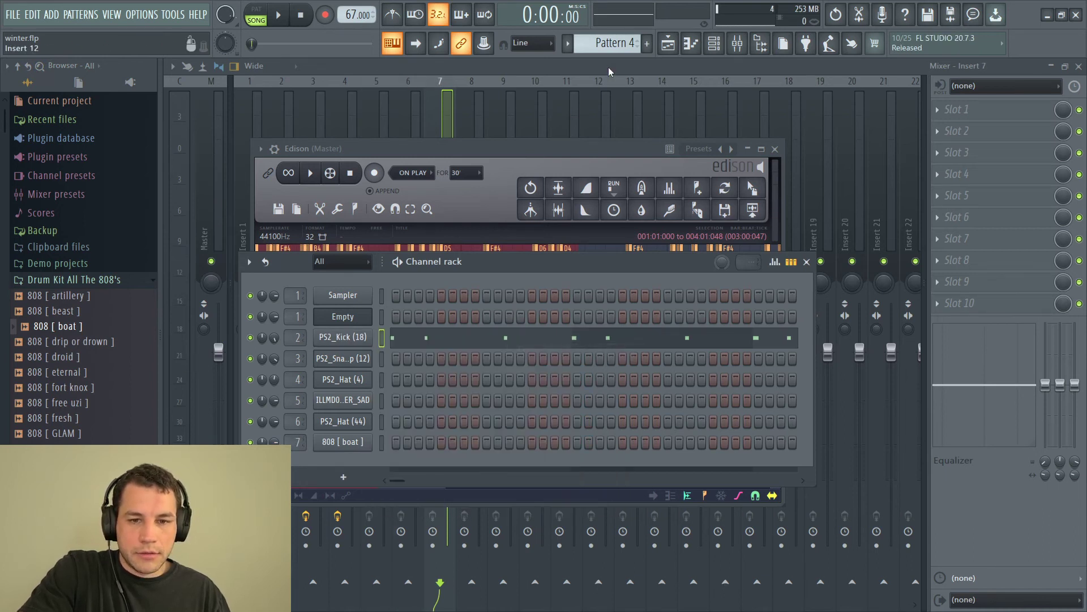
drag(615, 44, 615, 38)
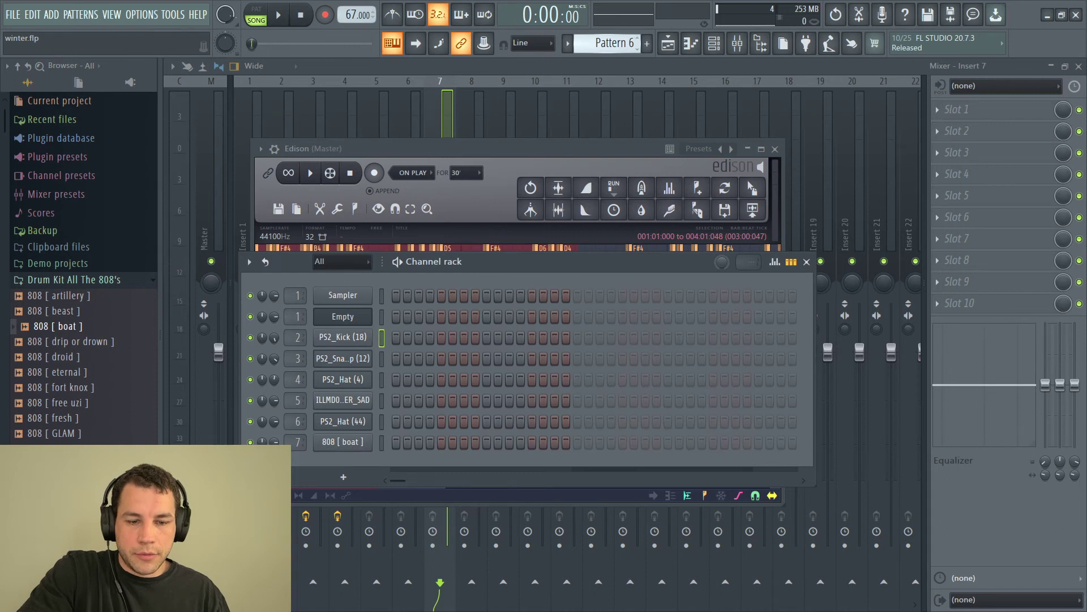
right_click(369, 435)
mouse_move(396, 423)
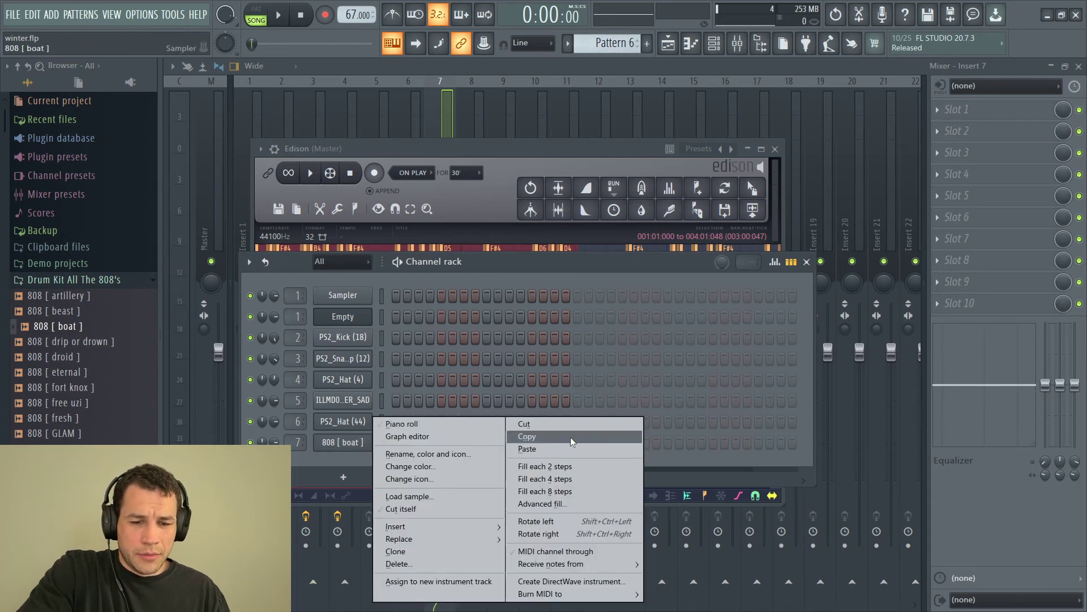
click(539, 451)
right_click(346, 443)
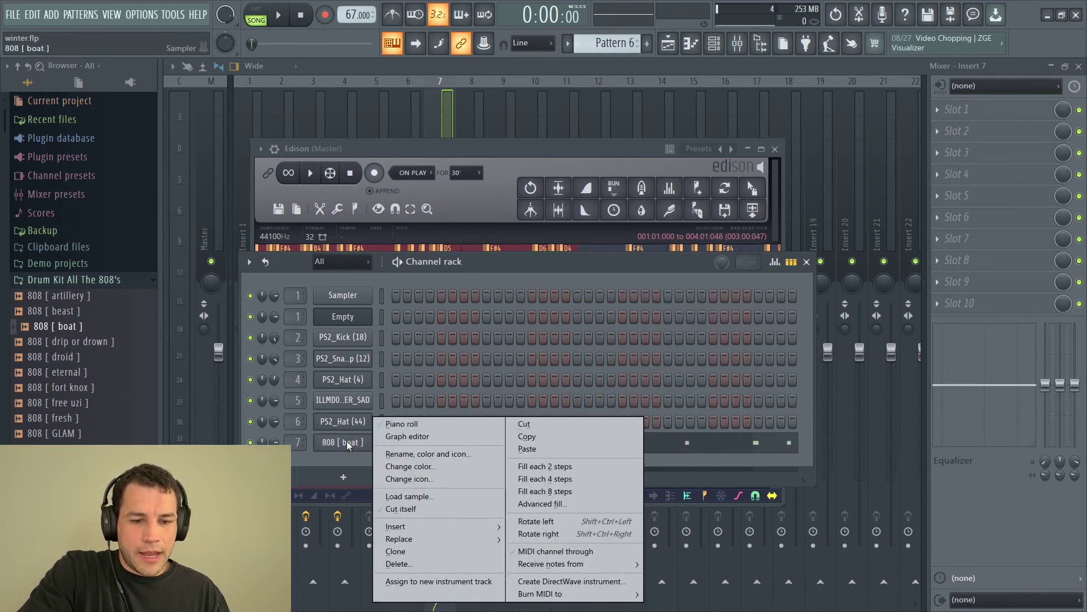
click(402, 425)
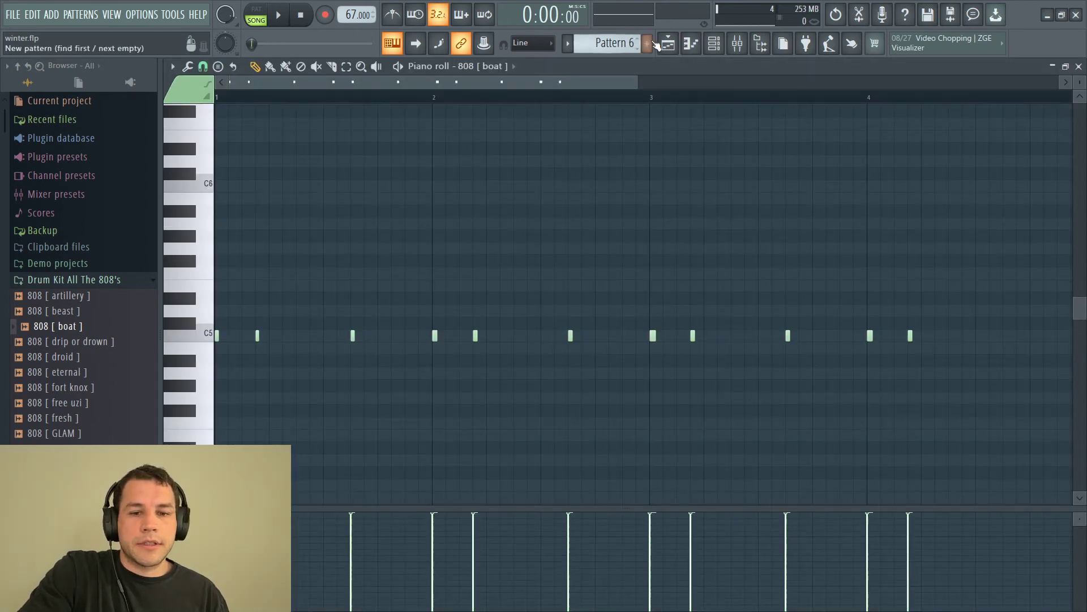
Place Pattern 6 on playlist Track 6 at bar 1, unmute the track and play the 808 with the chops and drums.
click(668, 44)
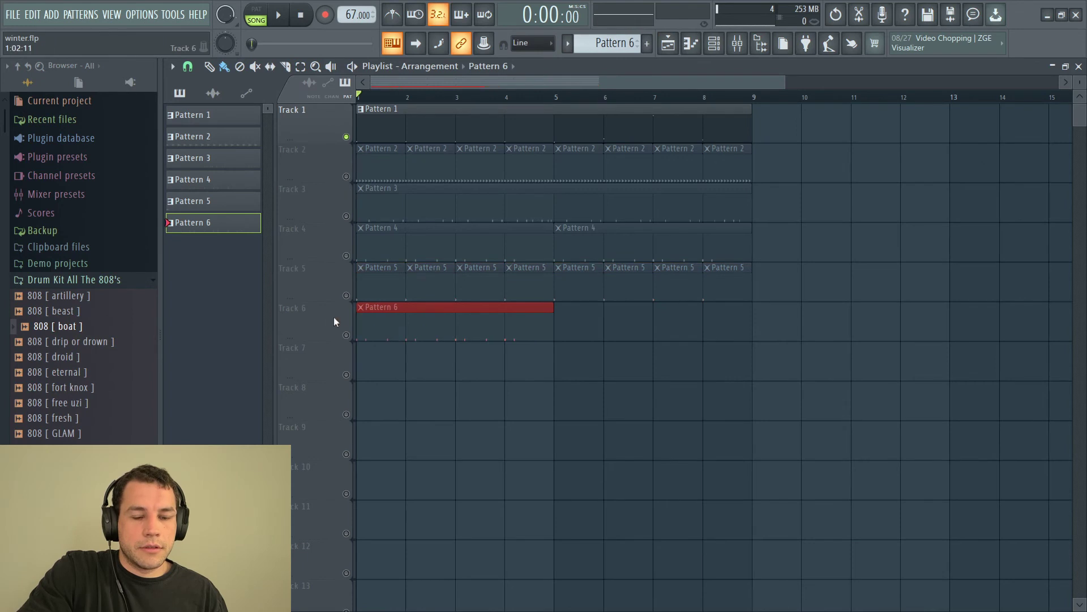
click(346, 335)
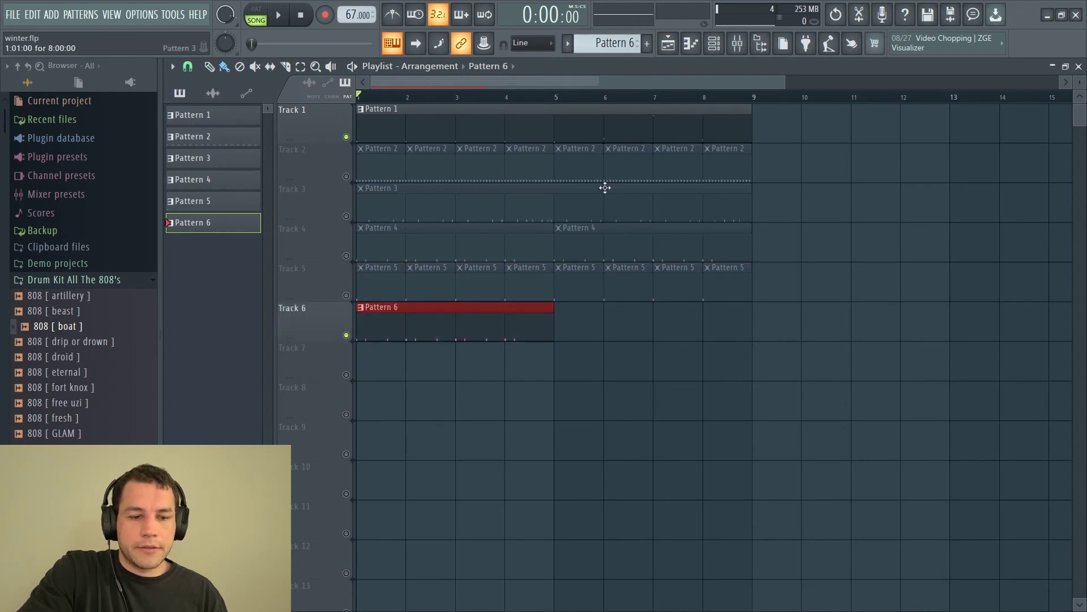
key(space)
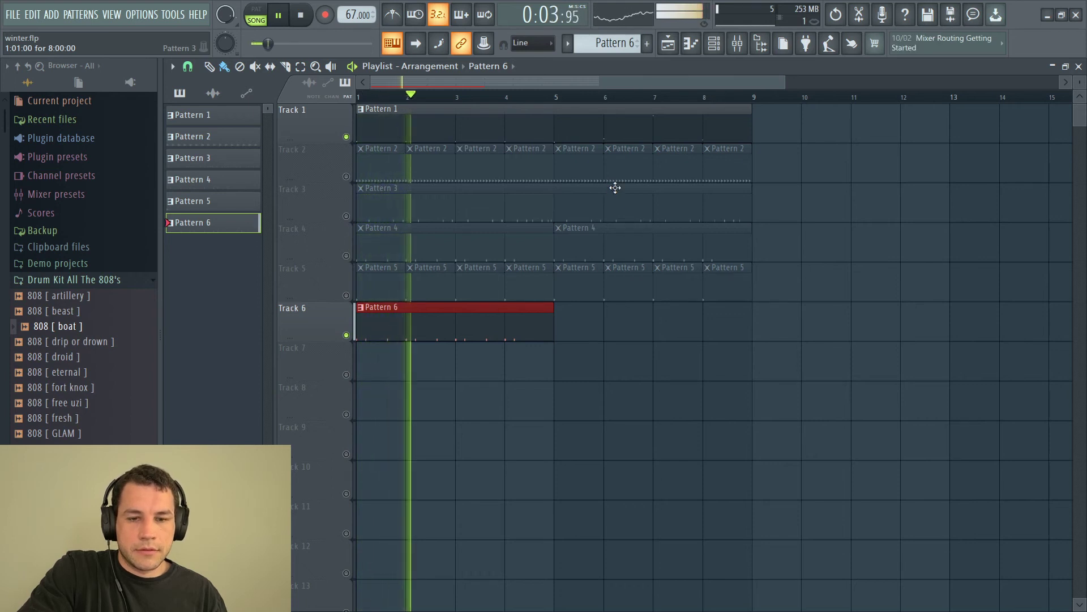
key(space)
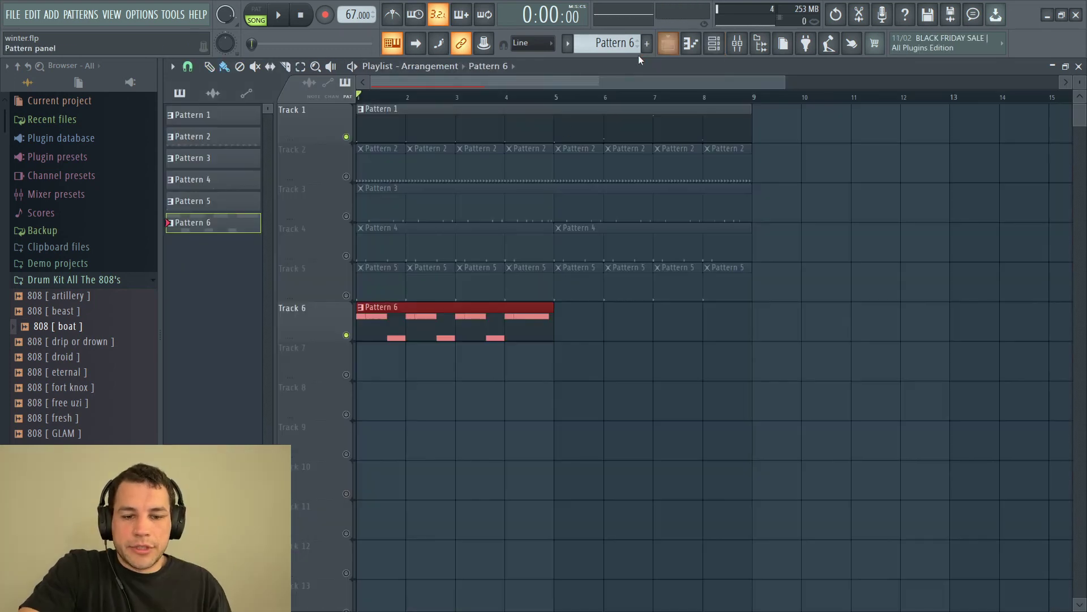
click(734, 44)
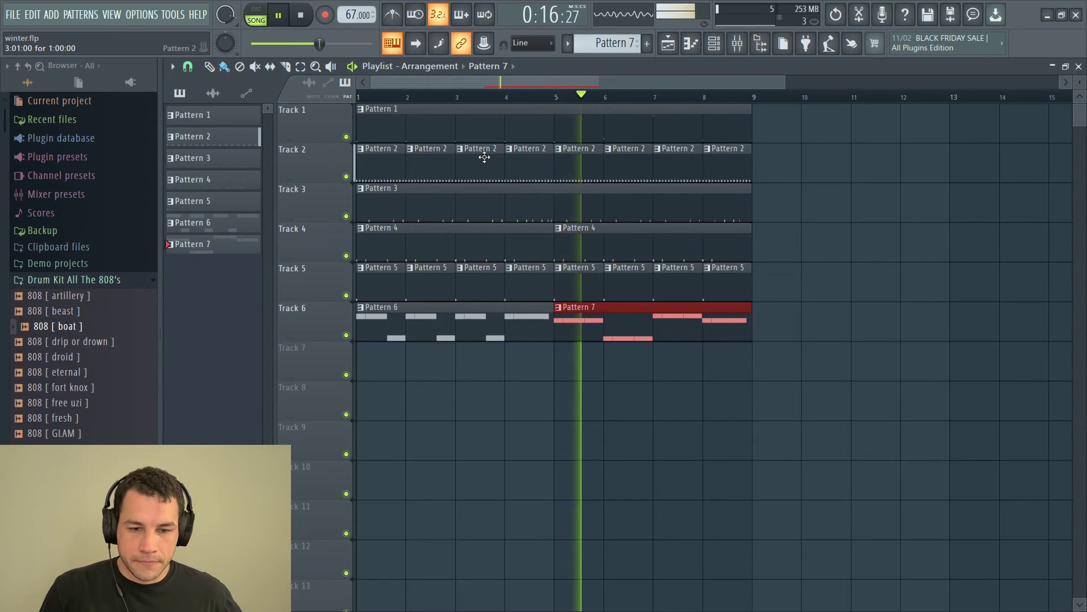
key(space)
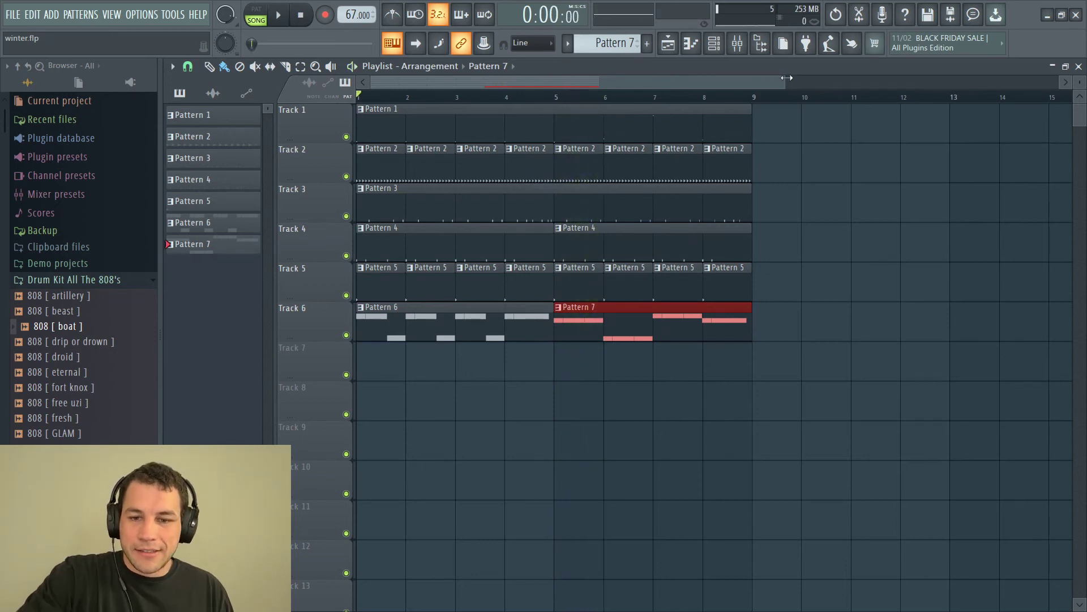
Select all the playlist clips and move them four bars later so the section starts at bar 5.
drag(786, 83, 1021, 90)
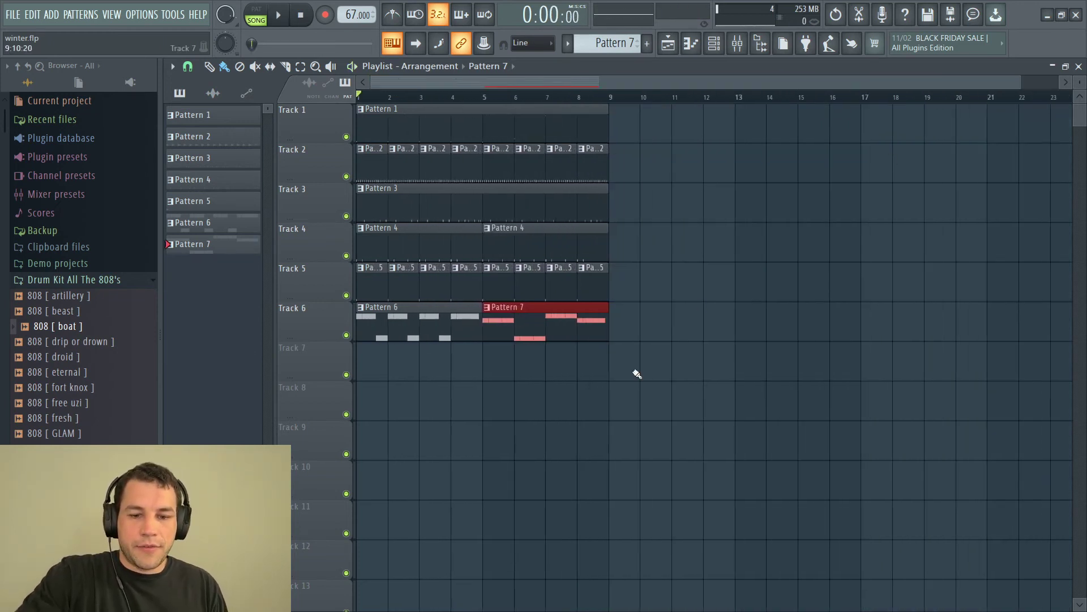
drag(661, 379, 210, 56)
drag(387, 125, 519, 135)
ctrl+click(721, 378)
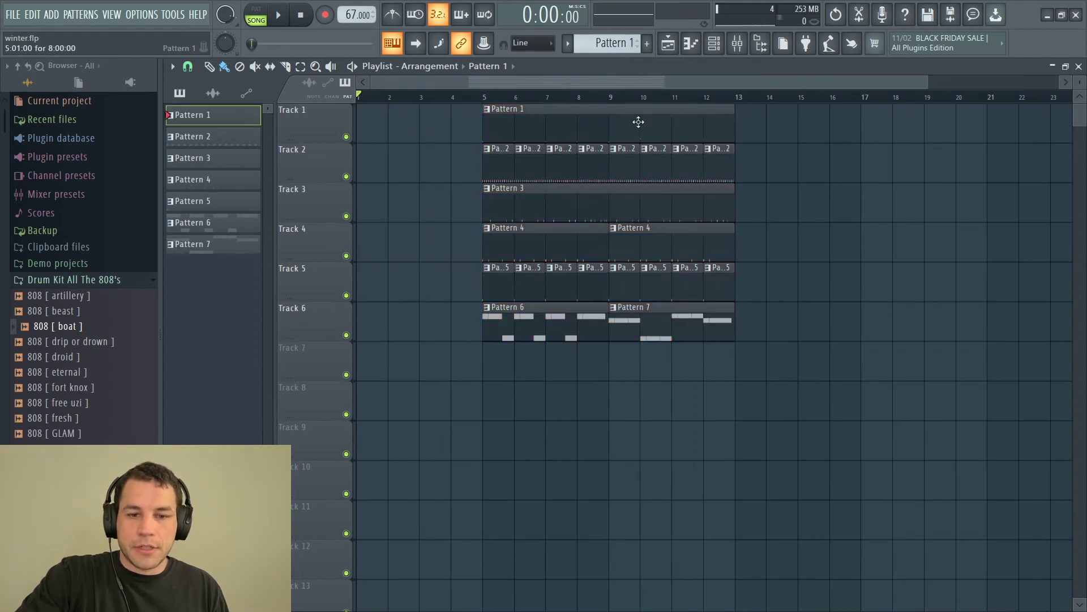
Copy the Pattern 1 clip, shorten the copy to four bars and place it at bar 1 as an intro.
drag(634, 120, 884, 130)
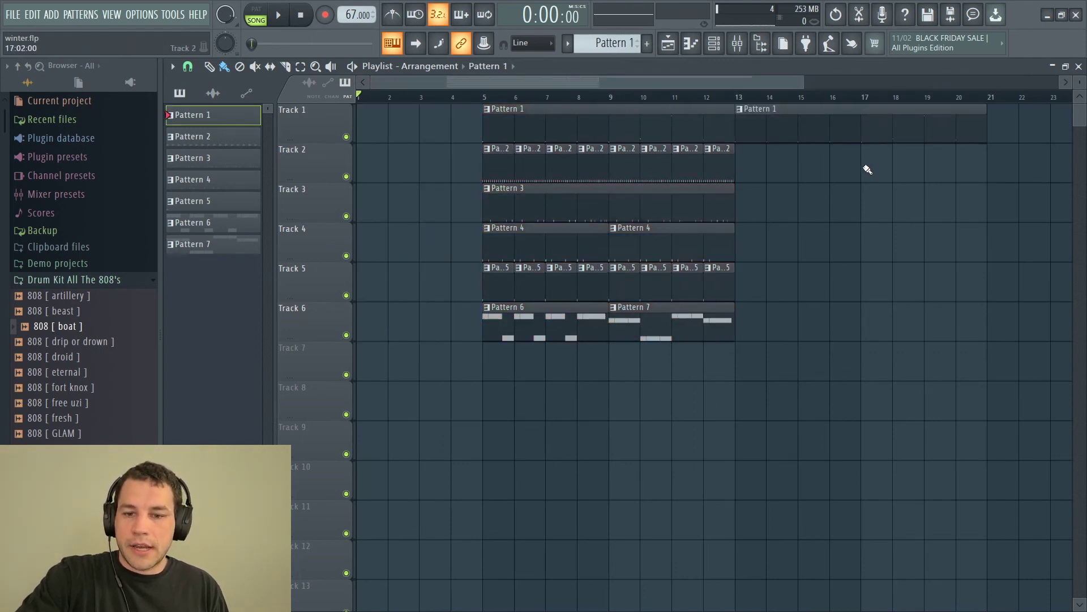
drag(738, 129, 859, 146)
drag(884, 131, 295, 150)
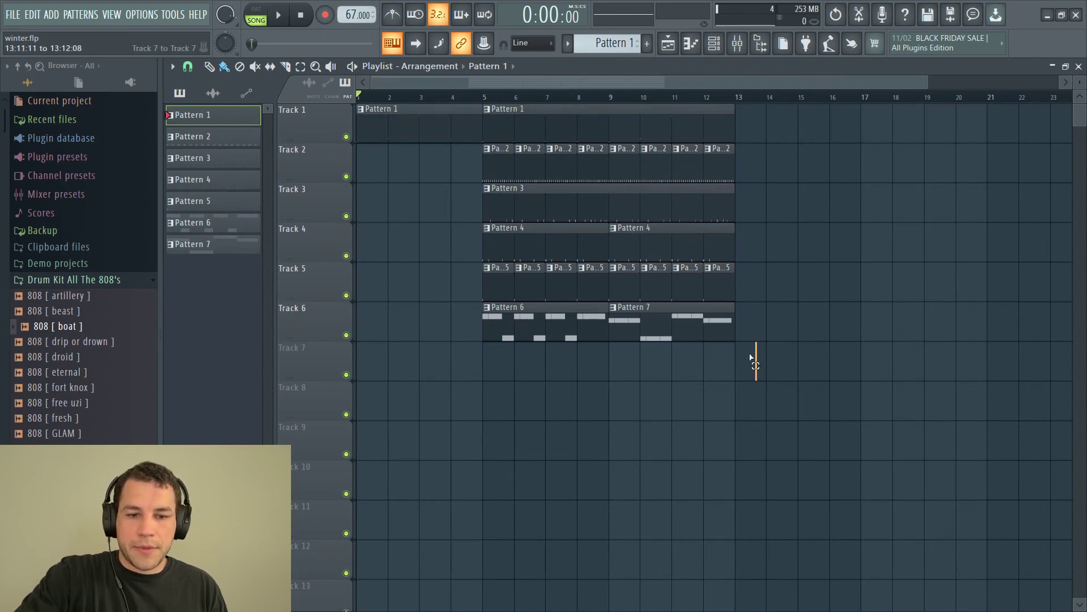
Duplicate the eight-bar full section to bar 13 and add four-bar Pattern 1 clips at bars 21 and 25.
drag(751, 356, 756, 136)
drag(429, 127, 996, 127)
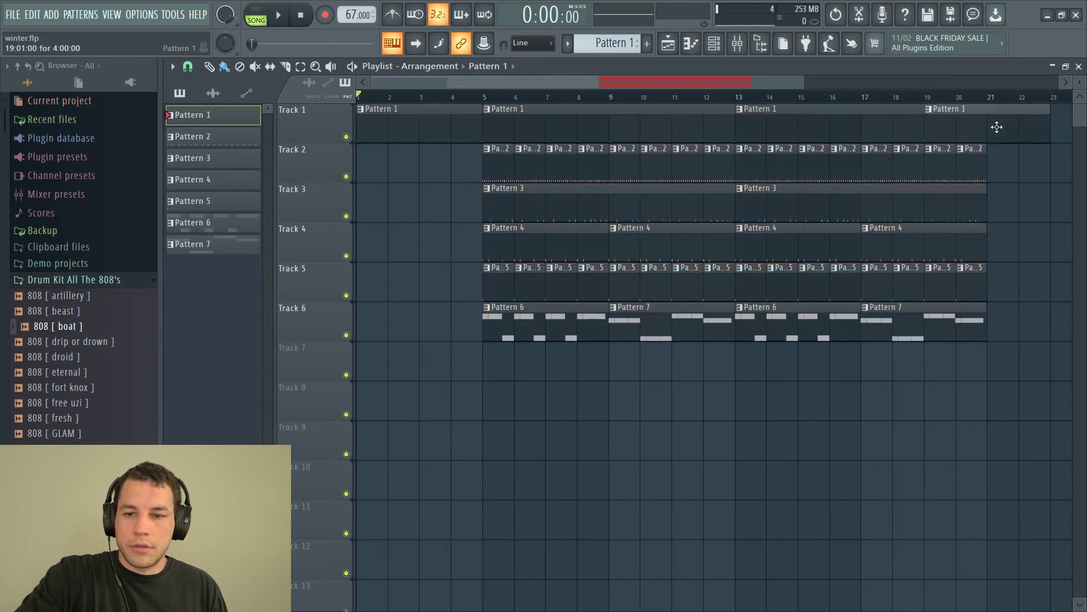
Copy the main section with all six tracks to bar 29 and play the arrangement from the start.
drag(1002, 456, 361, 105)
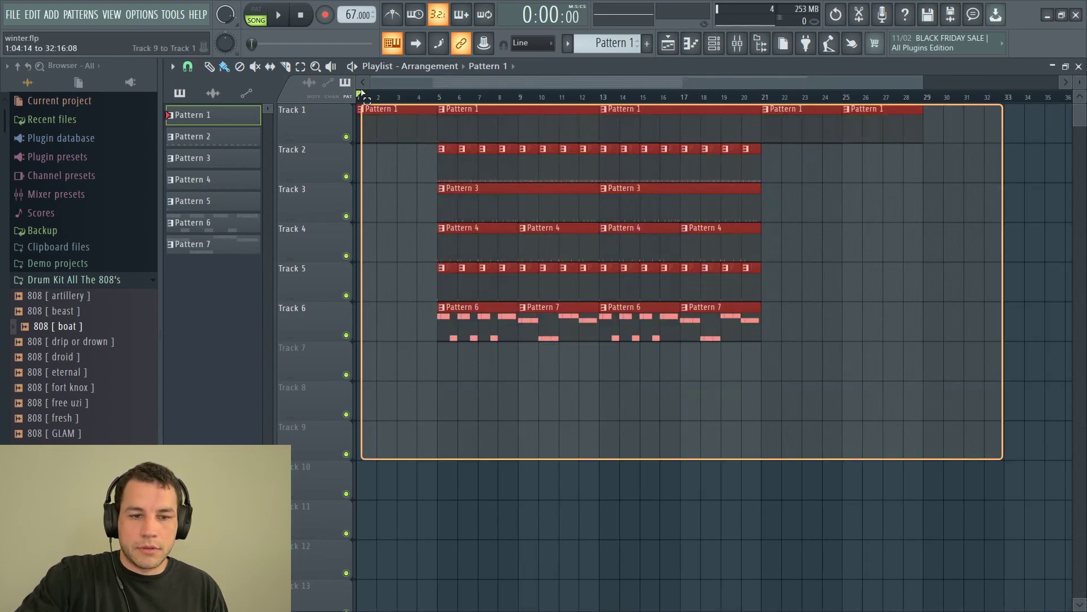
click(864, 365)
right_click(838, 379)
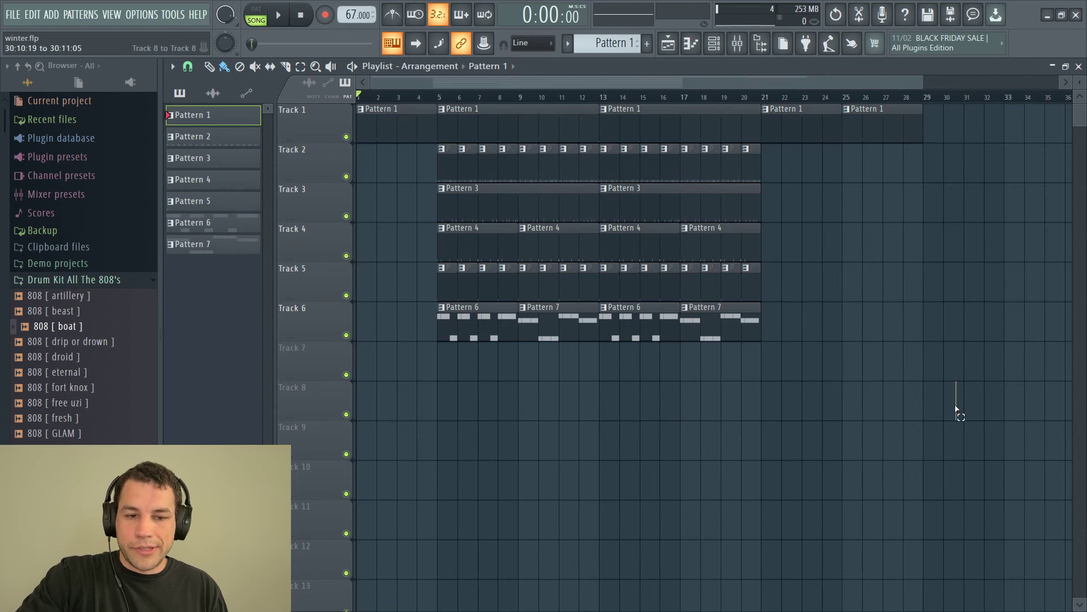
drag(956, 408, 941, 142)
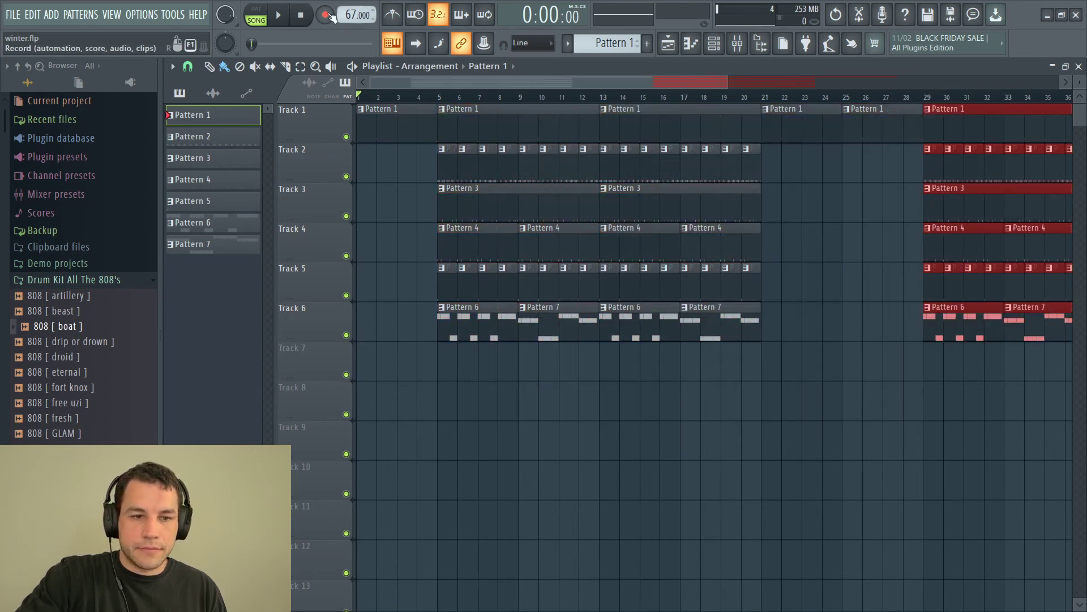
key(space)
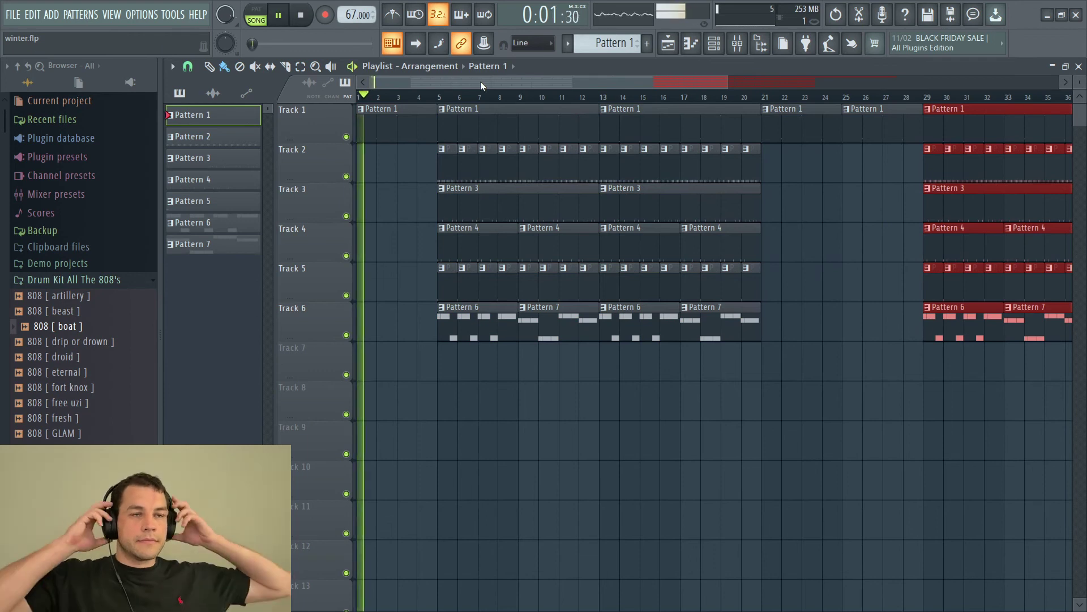